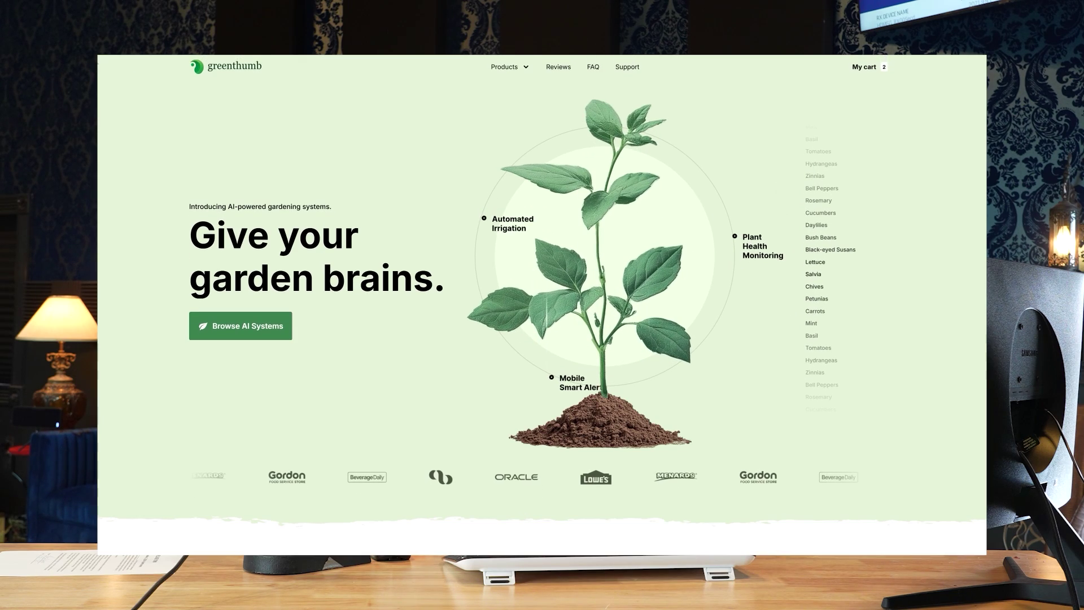
Step: Scroll the GreenThumb page past the hero and testimonials, then back up to SmartApp
scroll(595, 250, down, 10)
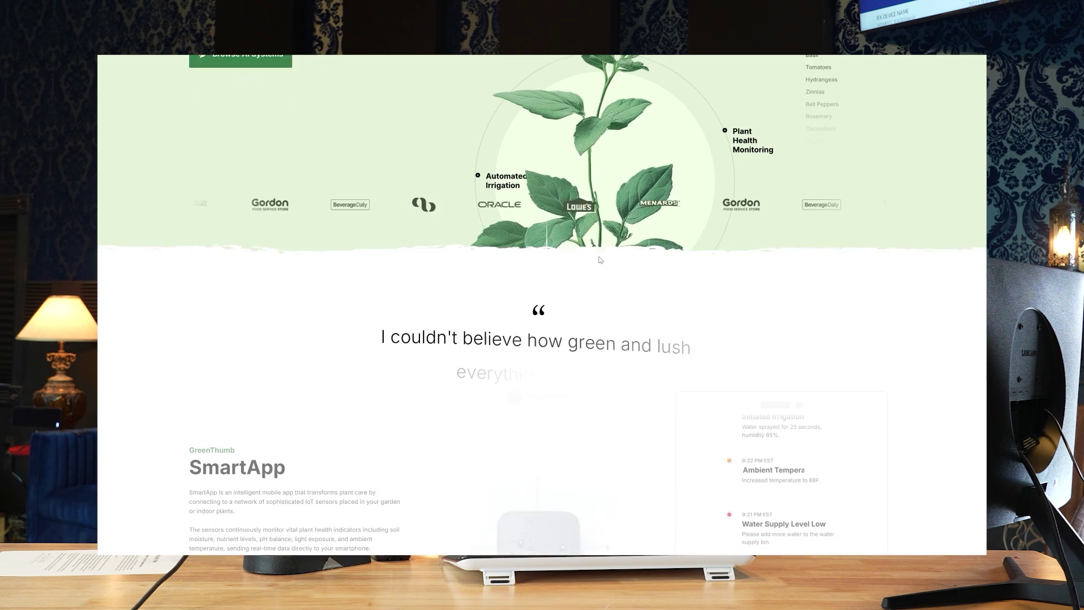
scroll(572, 307, down, 6)
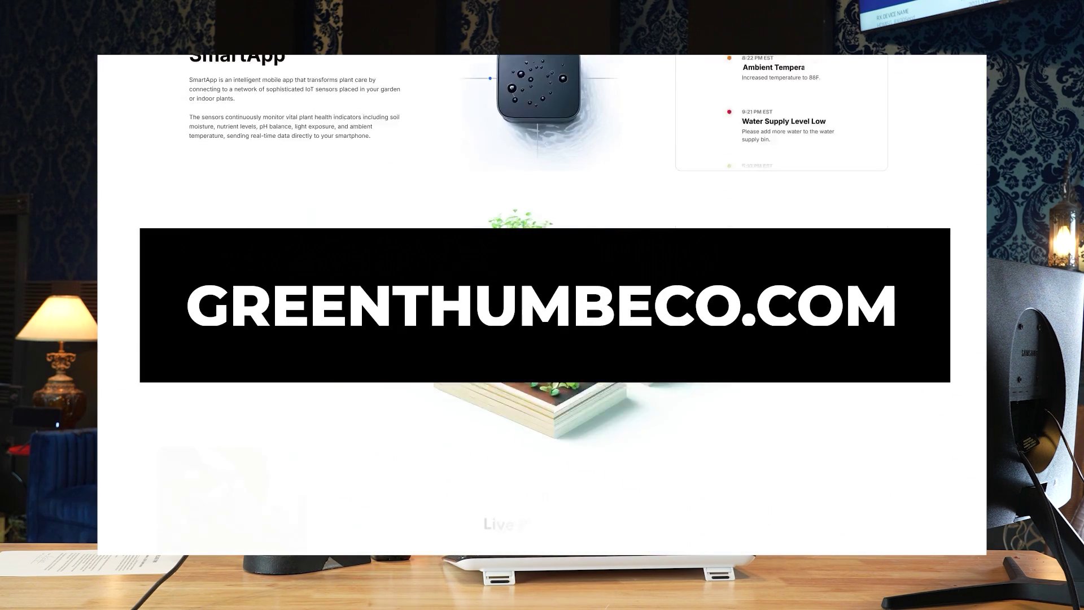
scroll(418, 471, down, 6)
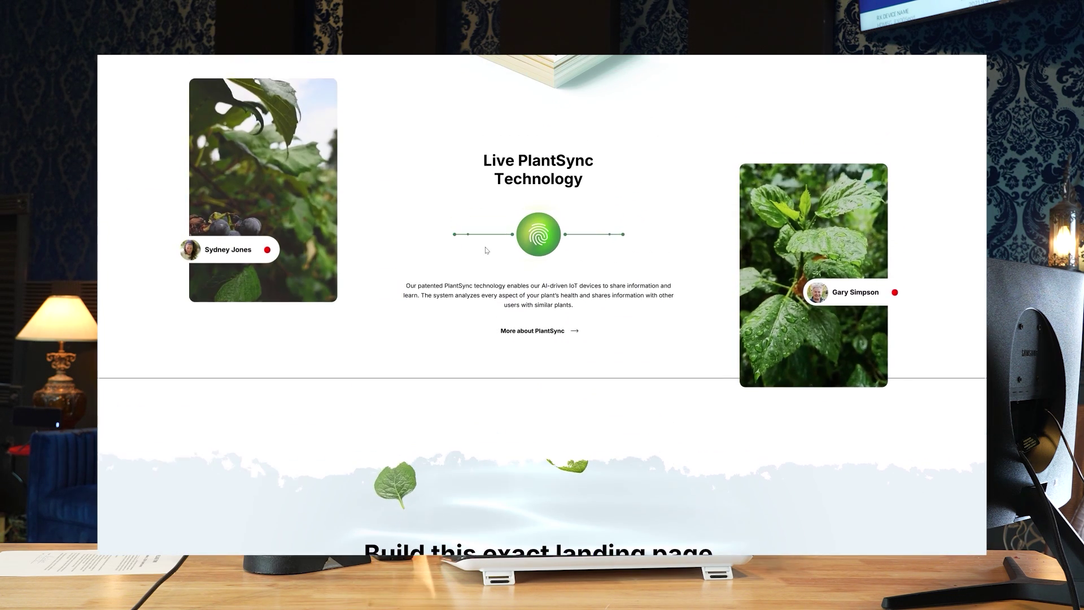
scroll(538, 268, up, 6)
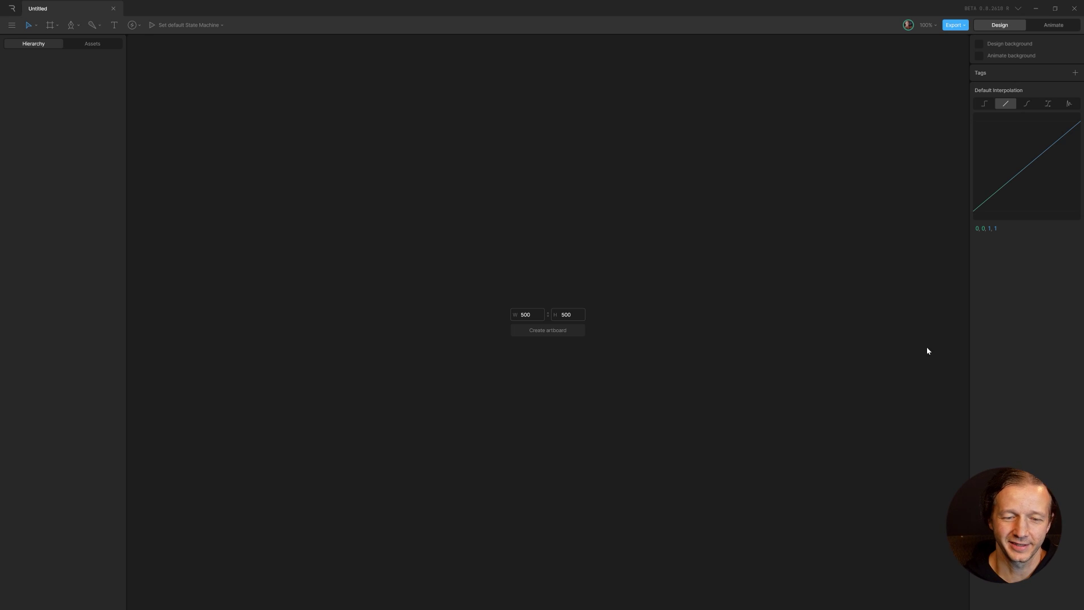
Step: Create an artboard, resize it to 1047×634, and reposition it on the canvas
click(550, 330)
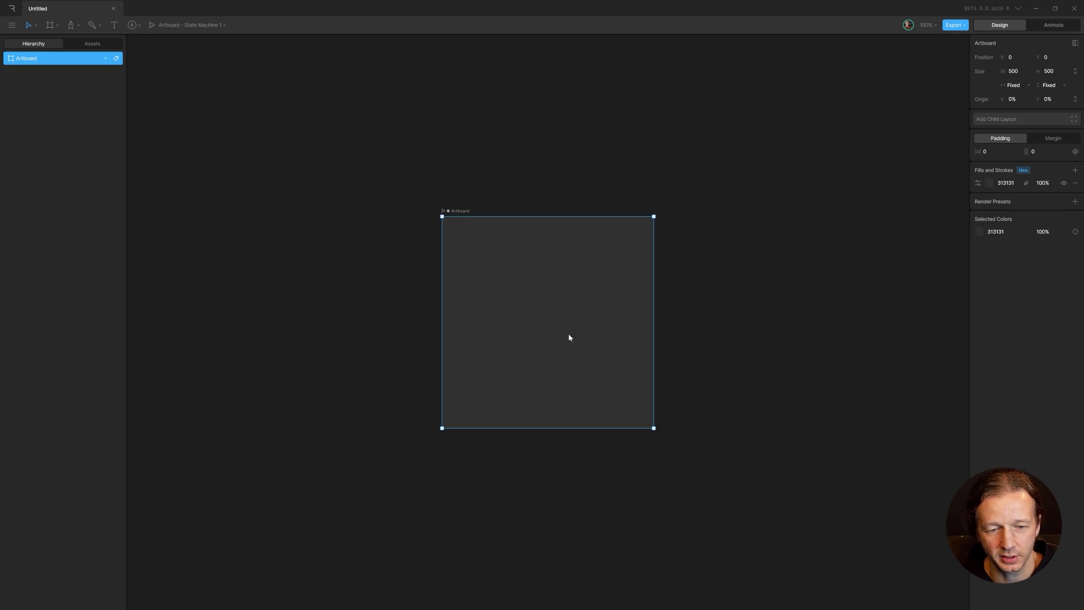
drag(653, 427, 884, 486)
drag(678, 341, 552, 288)
Step: Fill the artboard dark blue 1C222A and set the canvas background to darker 101419
click(990, 184)
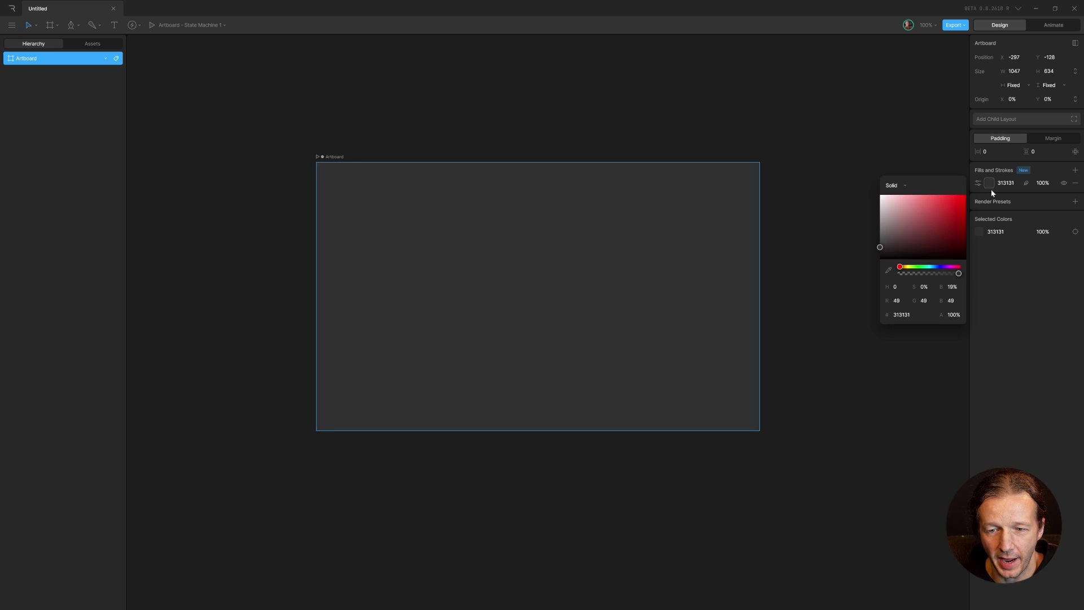
click(935, 268)
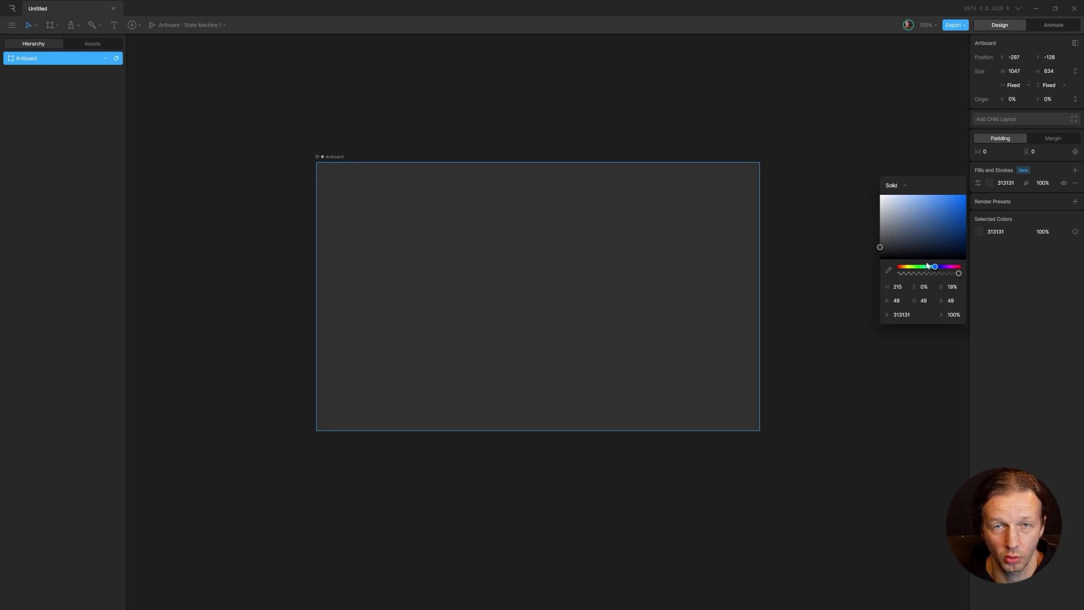
drag(911, 252, 909, 250)
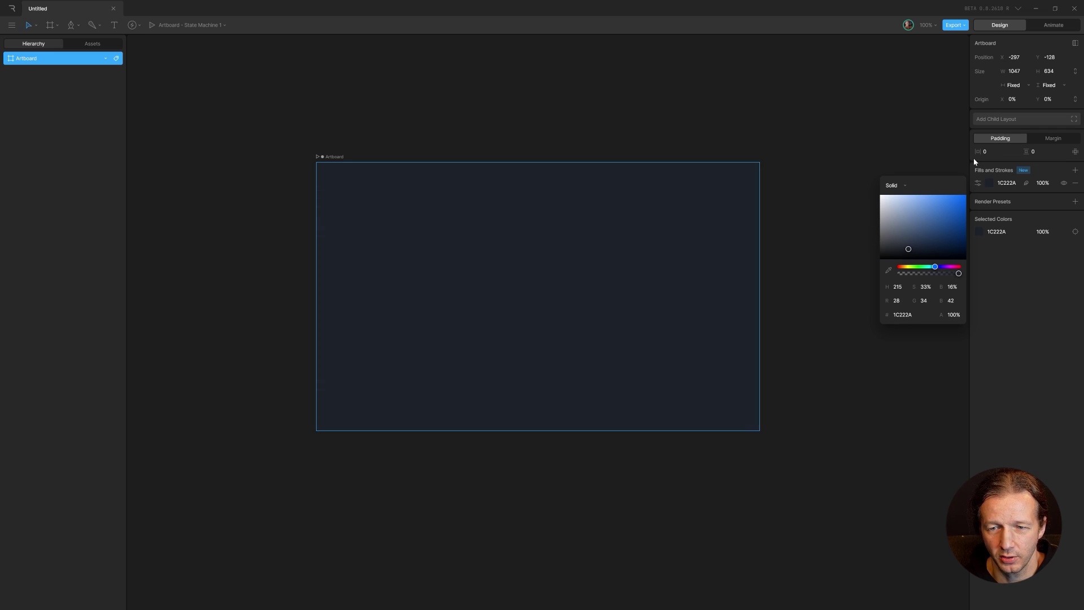
click(906, 81)
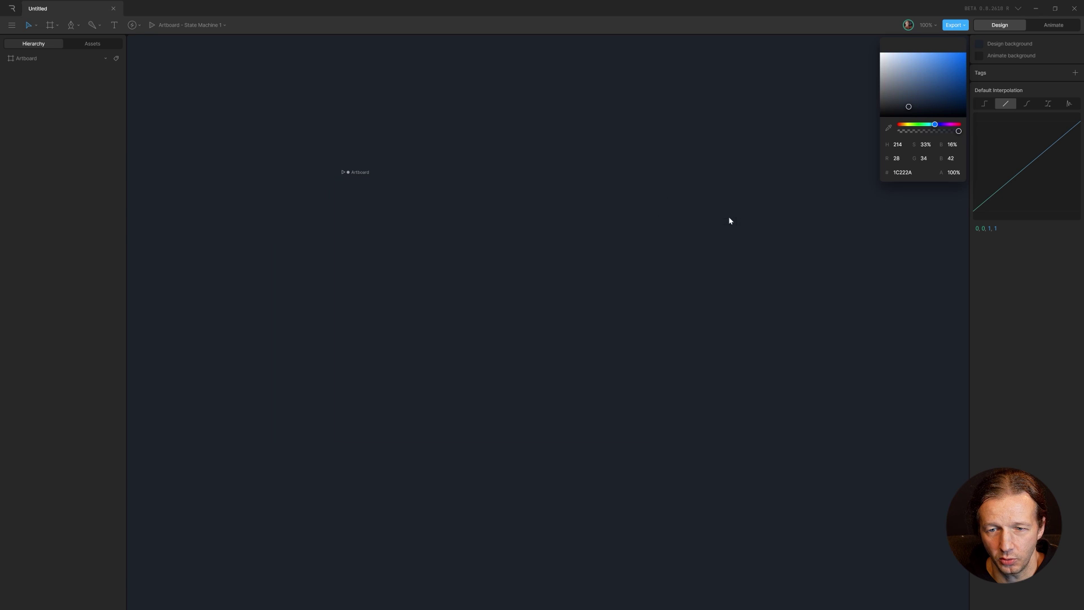
click(911, 111)
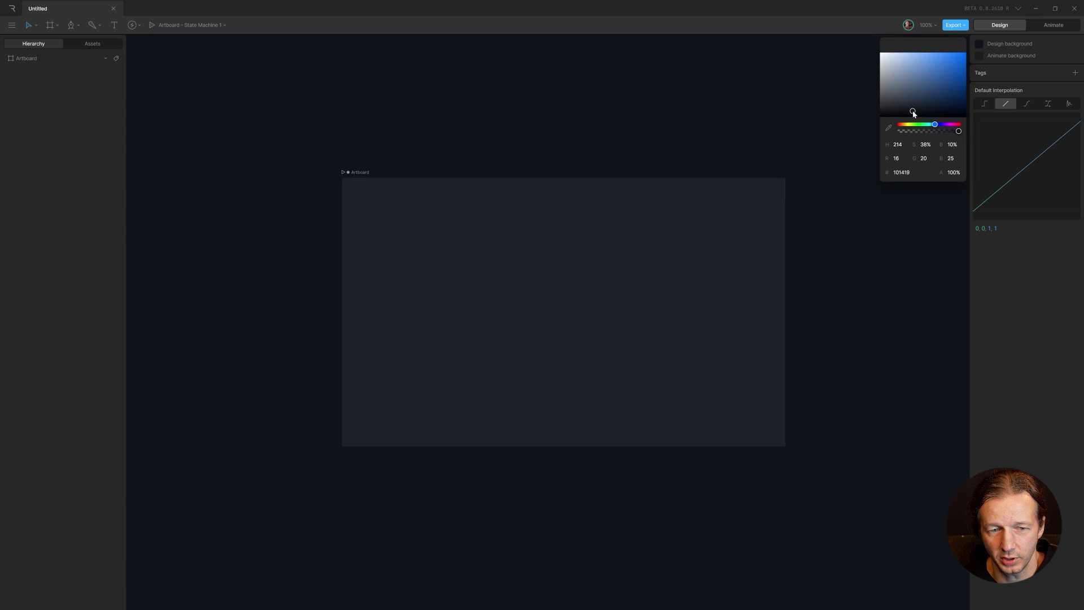
click(765, 120)
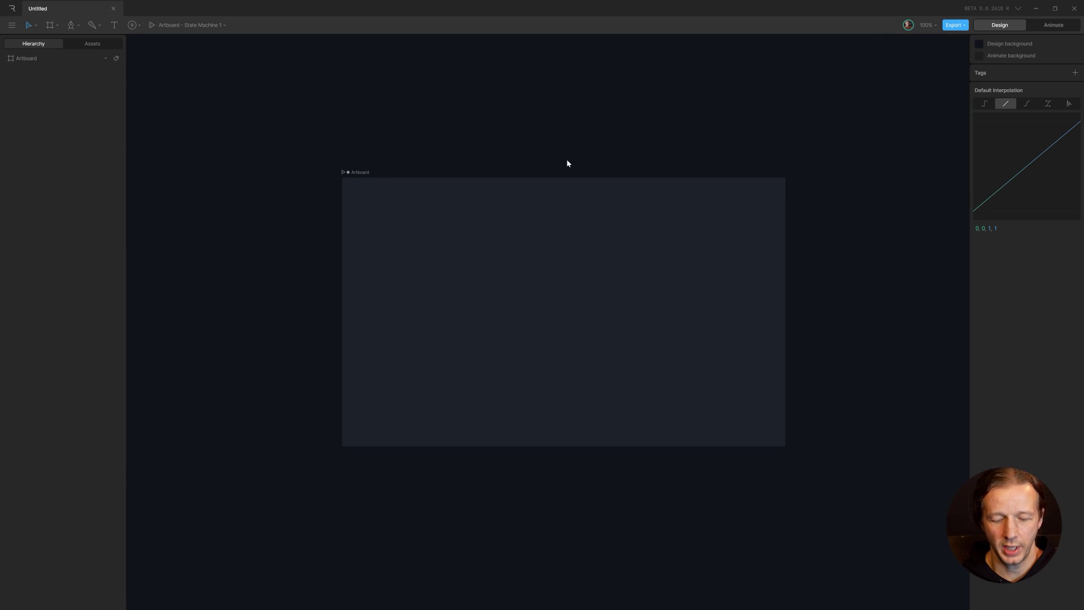
Step: Draw a 316-pixel circle with the ellipse tool and centre it on the artboard
key(o)
drag(553, 298, 622, 346)
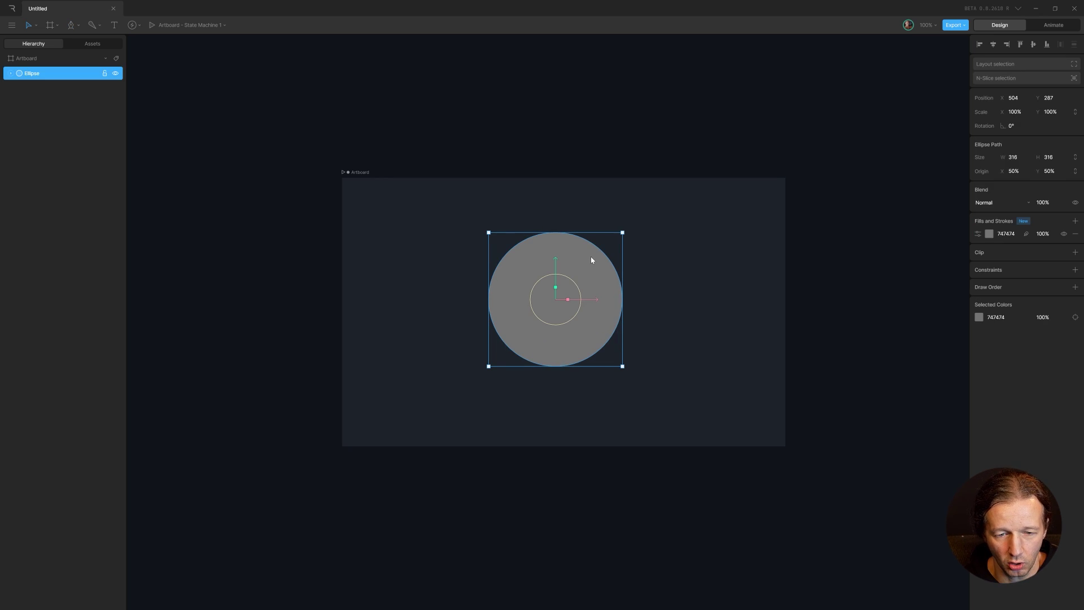
drag(599, 269, 610, 282)
click(992, 46)
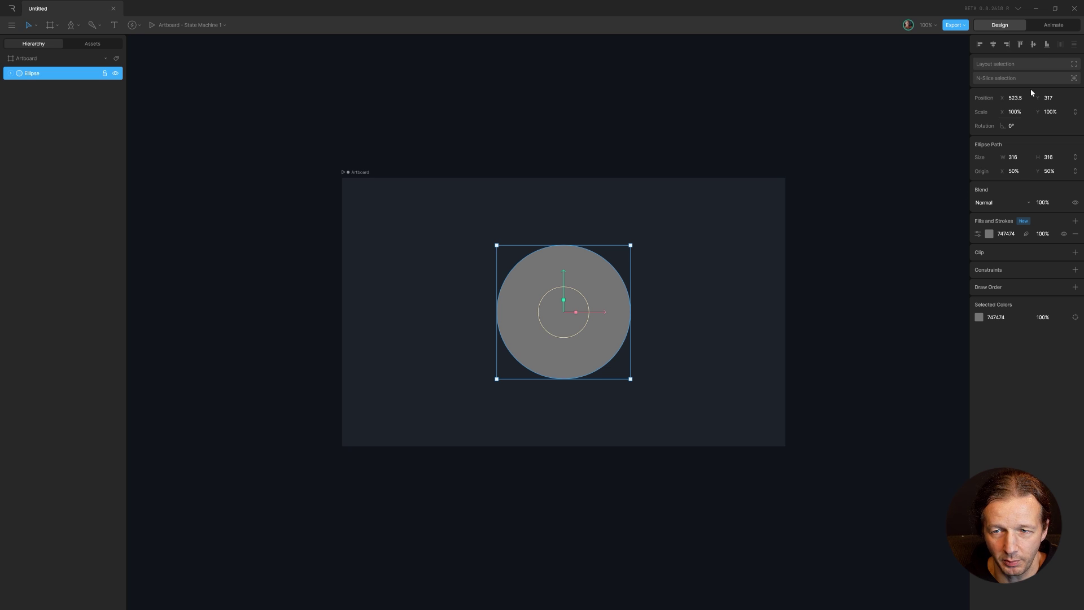
Step: Eyedrop the artboard's dark blue into the circle's fill
click(990, 234)
click(888, 321)
click(683, 235)
click(695, 156)
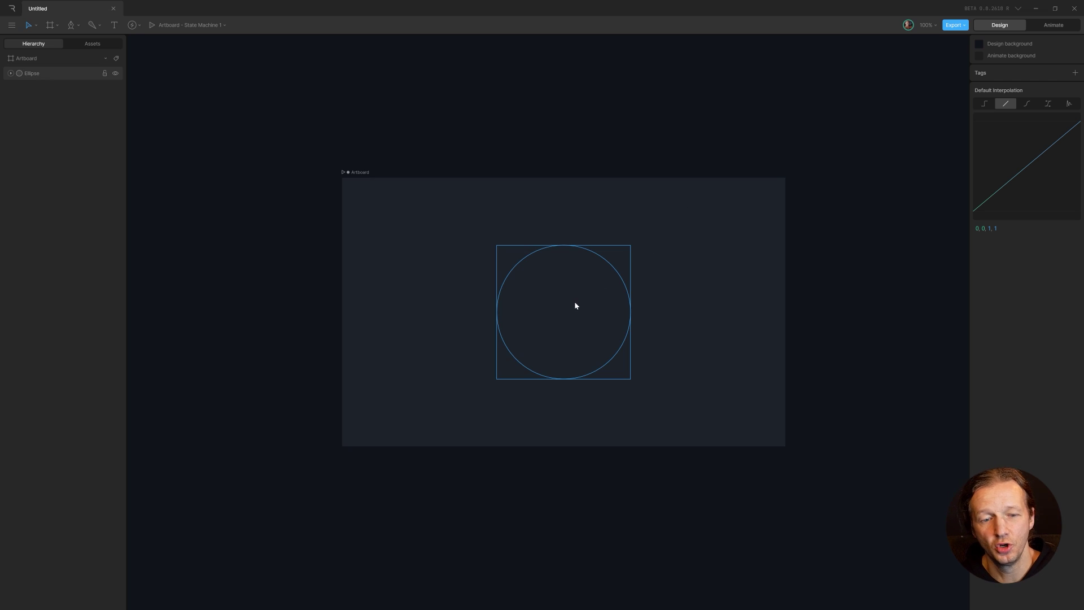
Step: Add a solid grey 747474 fill to the circle and move the 1C222A fill above it
click(576, 306)
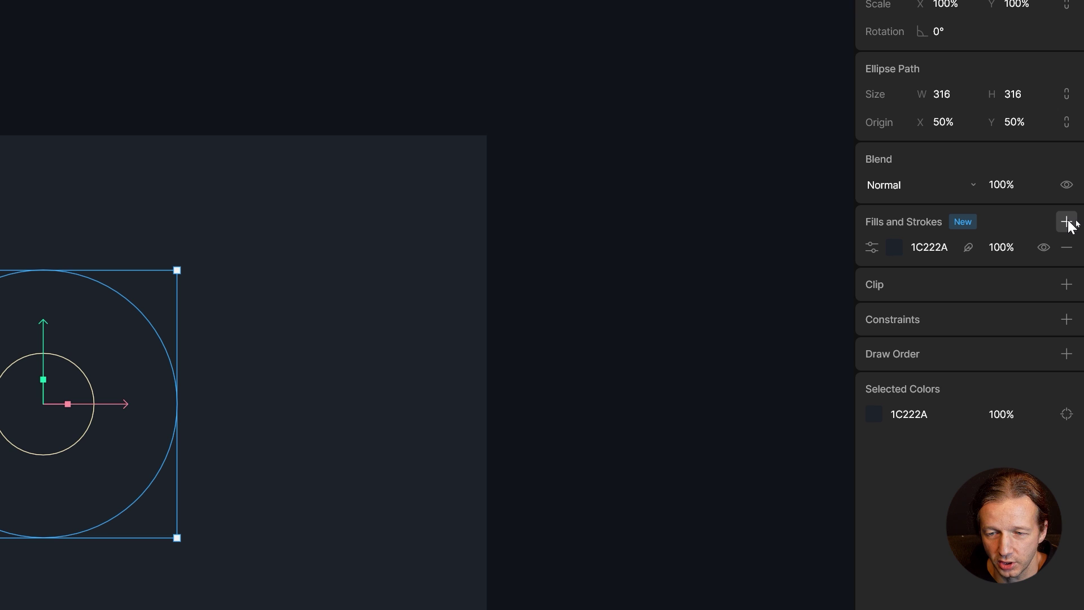
click(1067, 222)
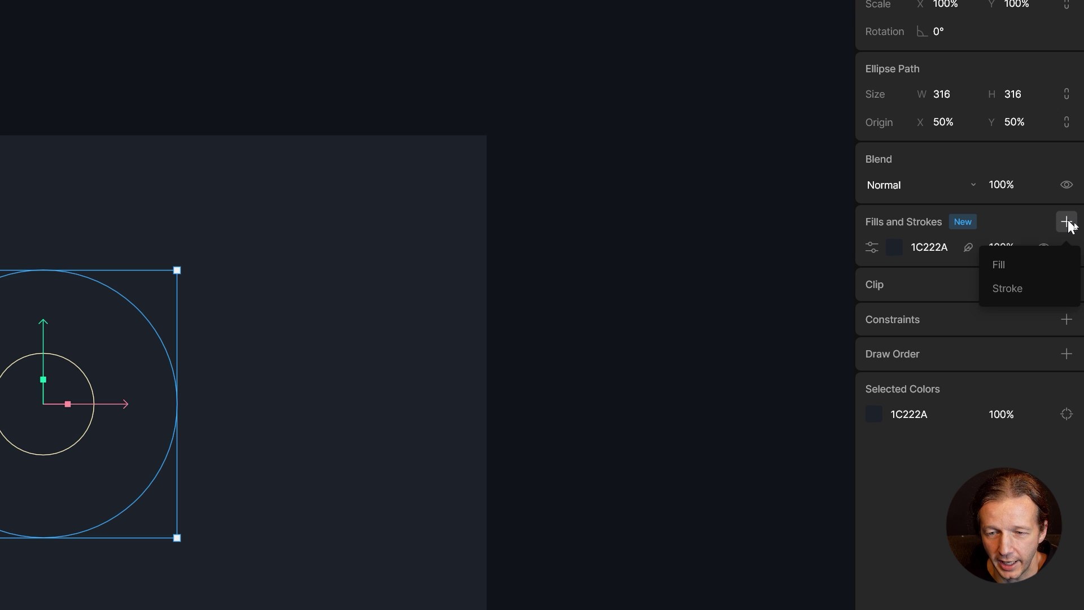
click(1029, 259)
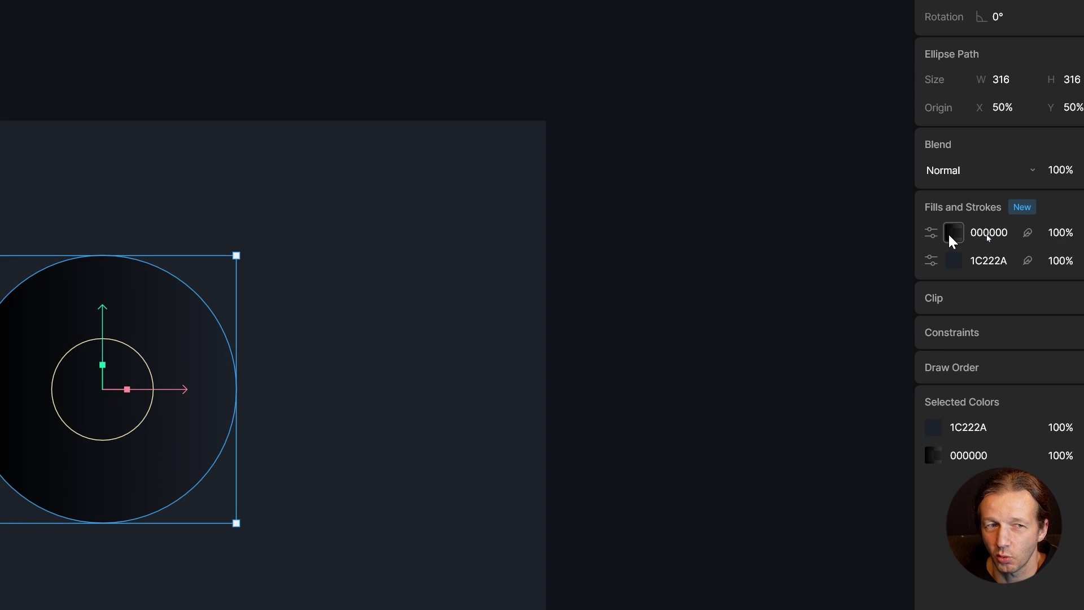
click(952, 233)
click(753, 238)
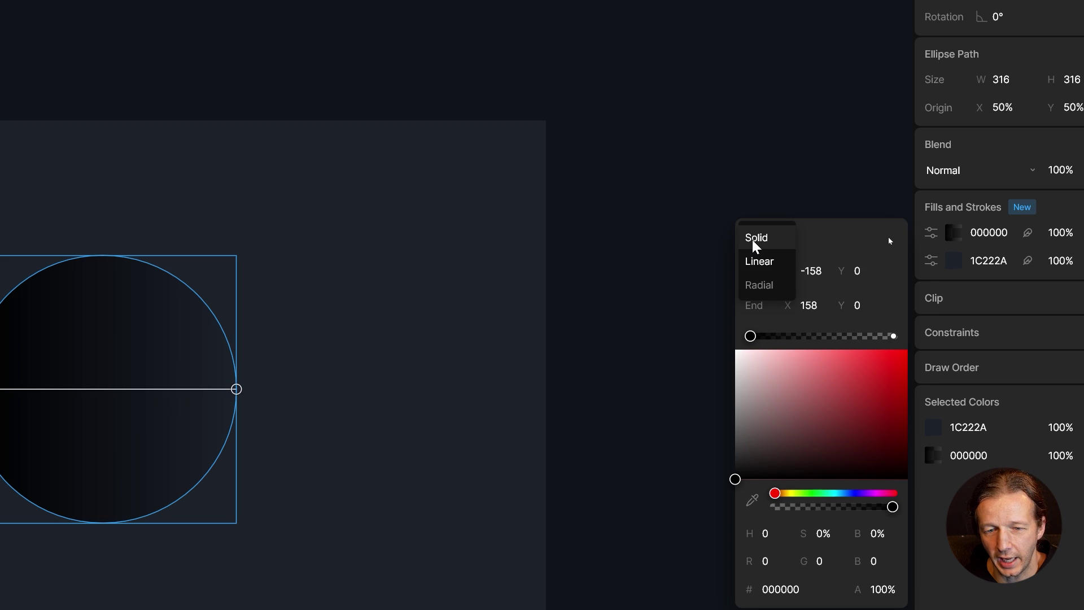
click(757, 242)
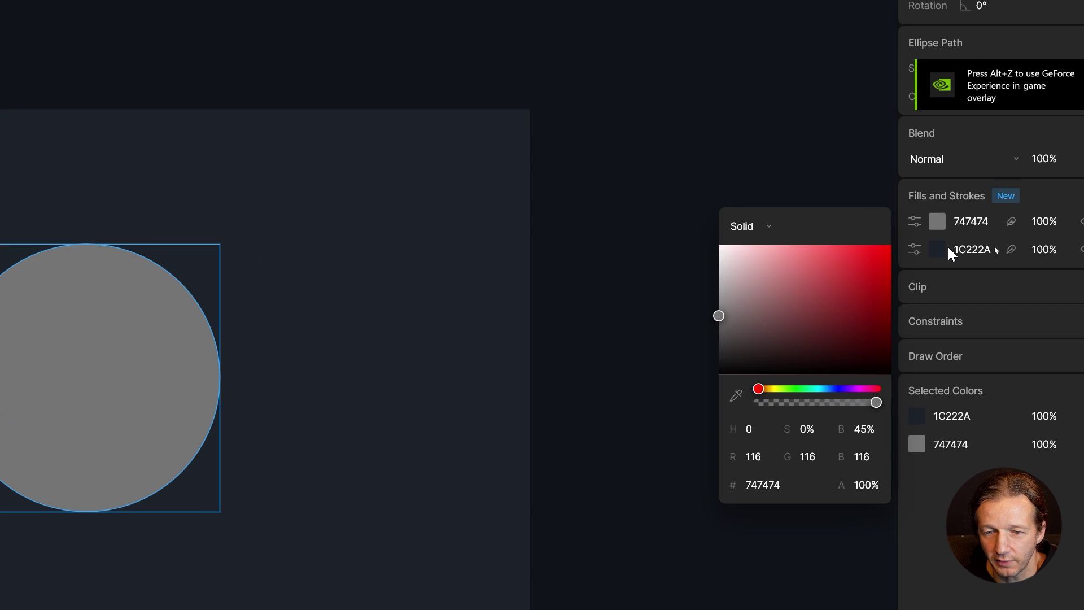
drag(994, 246, 990, 232)
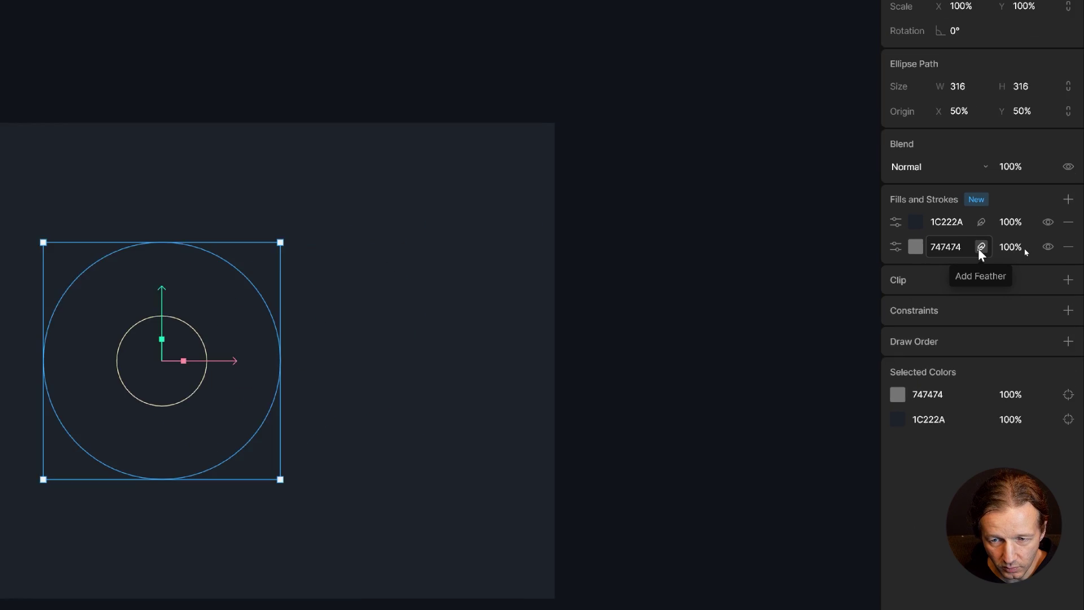
Step: Feather the grey fill outward by 12 and shift it upward with Y offset -9
click(981, 249)
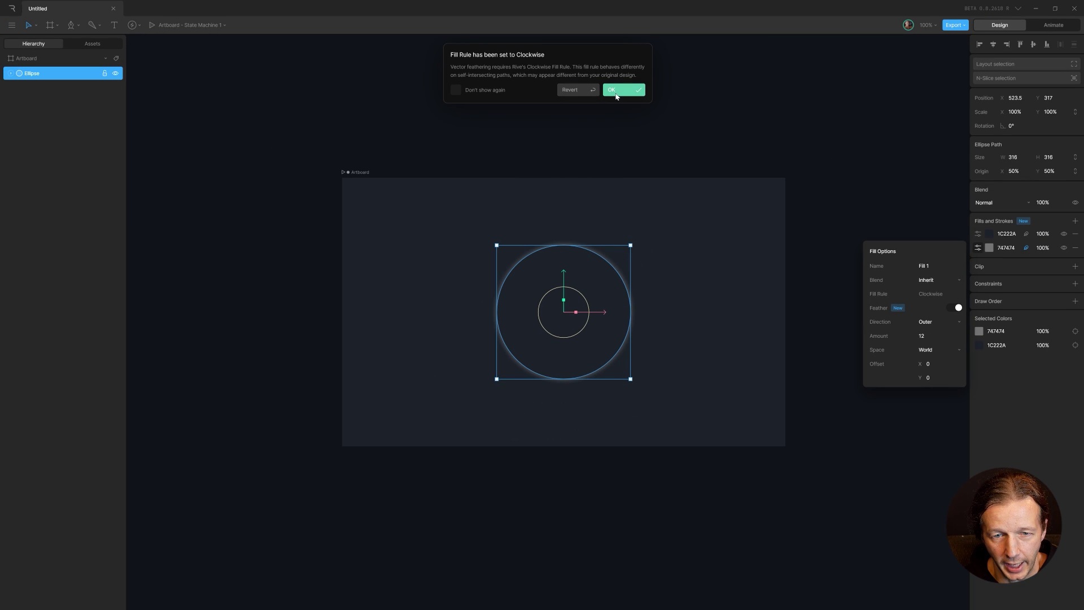
click(616, 90)
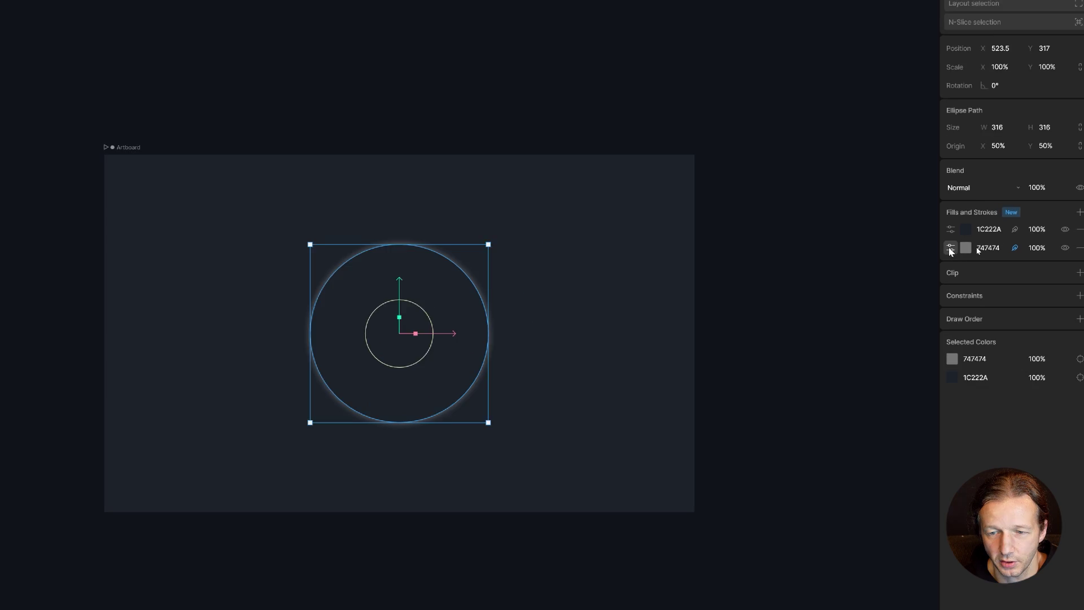
click(978, 249)
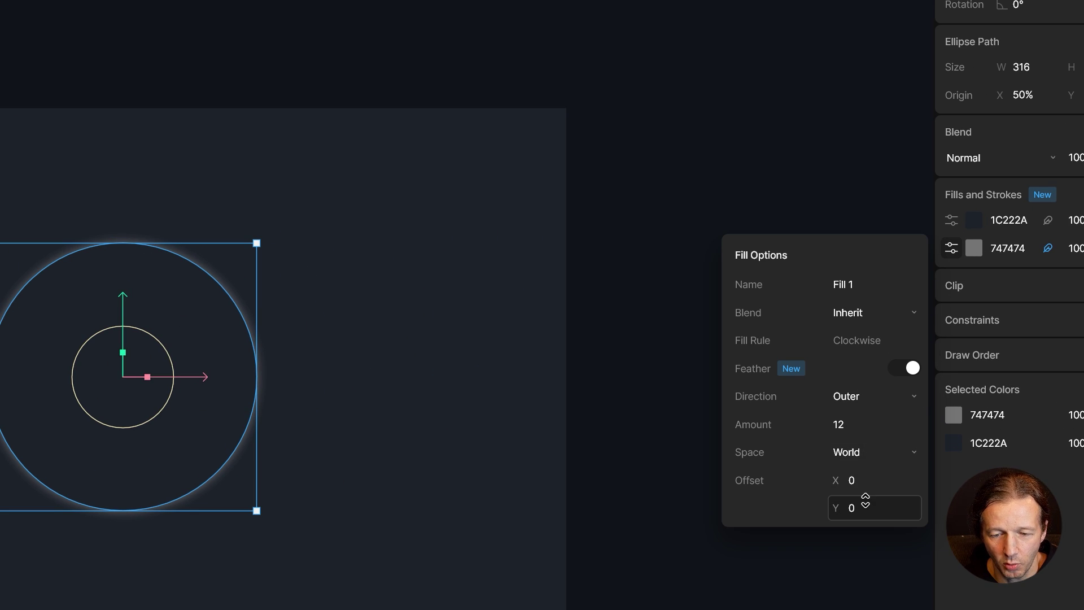
mouse_move(867, 507)
mouse_down()
mouse_move(863, 493)
mouse_move(866, 517)
mouse_up()
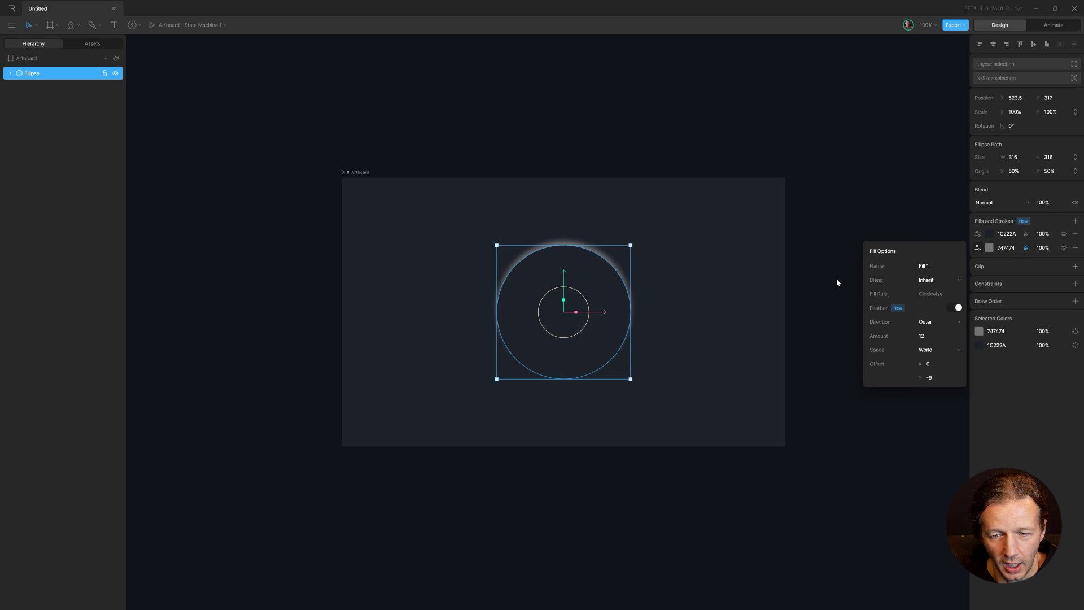
Step: Recolour the feathered fill to muted blue 344459 by sampling the artboard and lightening it
click(989, 248)
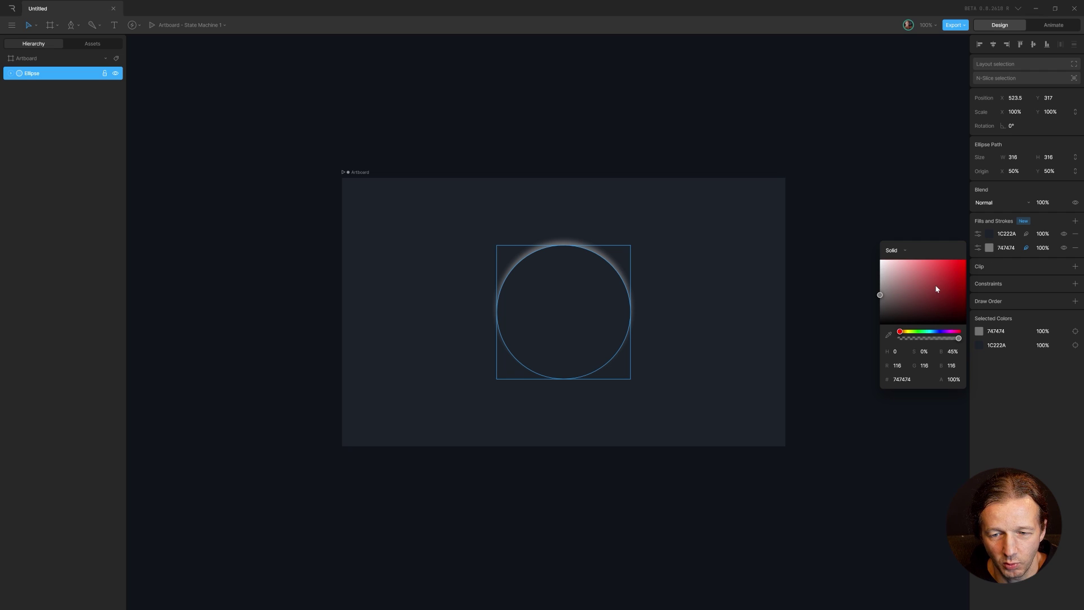
click(888, 335)
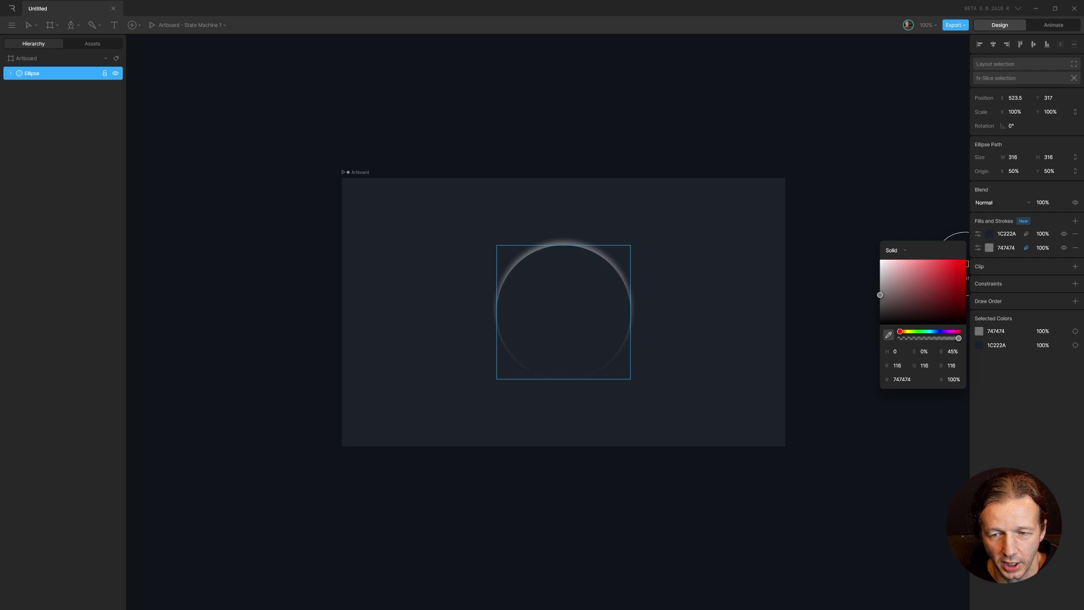
click(725, 281)
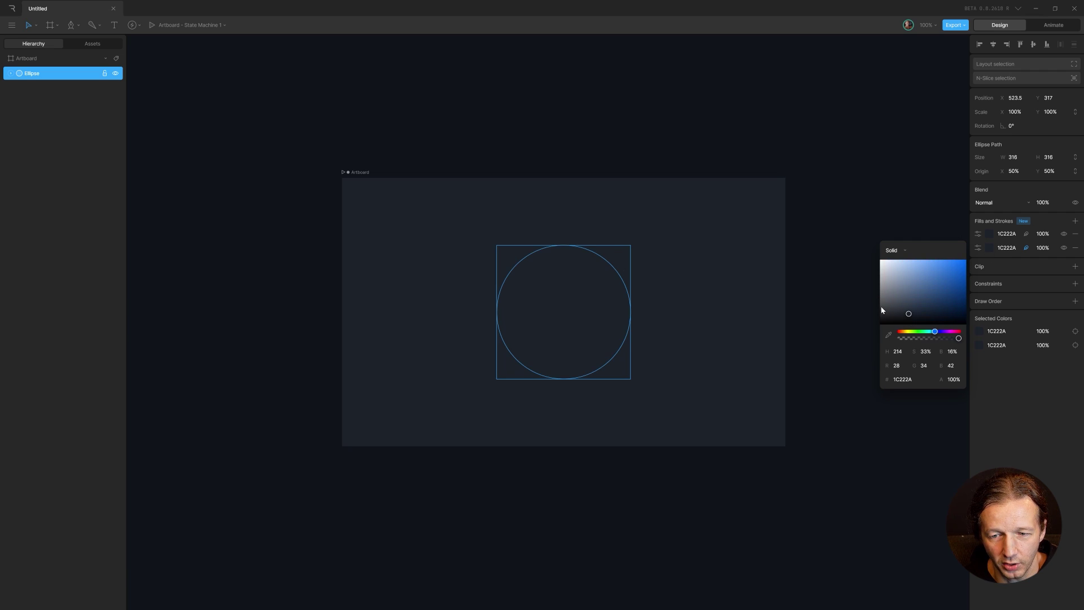
drag(909, 315, 915, 303)
click(842, 242)
click(597, 259)
click(765, 264)
Step: Give the ellipse's dark 1C222A fill an outer feather of 12 to soften its rim
scroll(652, 280, up, 4)
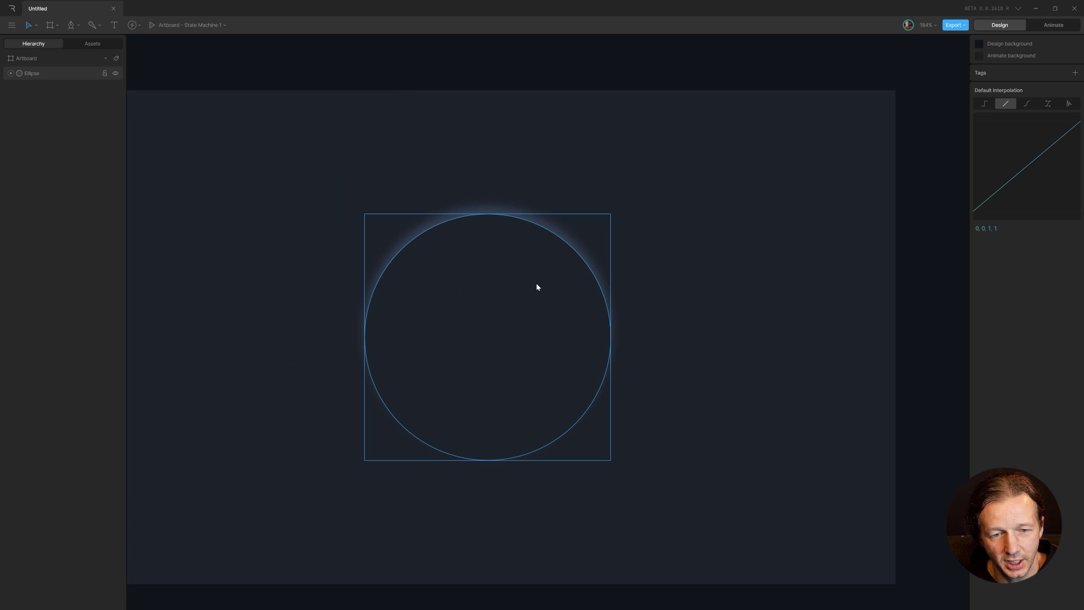
click(536, 282)
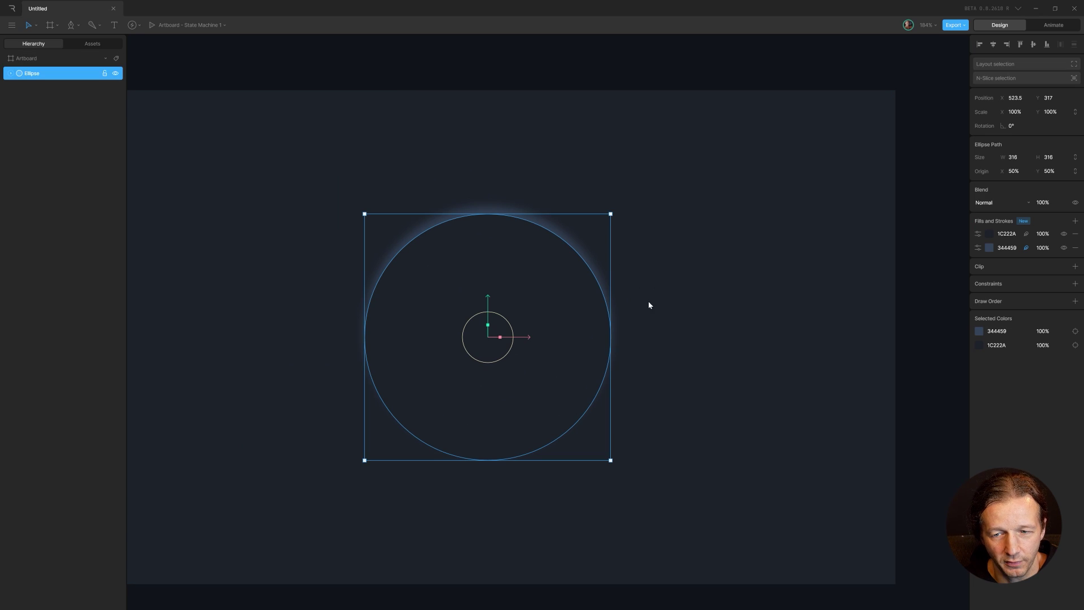
click(1026, 234)
click(634, 97)
click(697, 184)
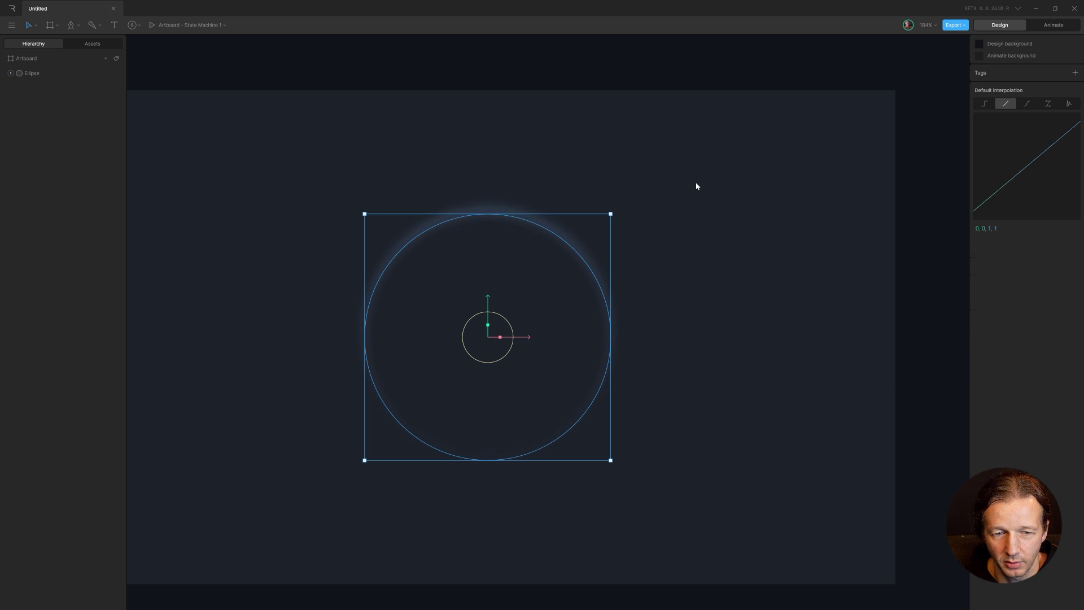
click(585, 282)
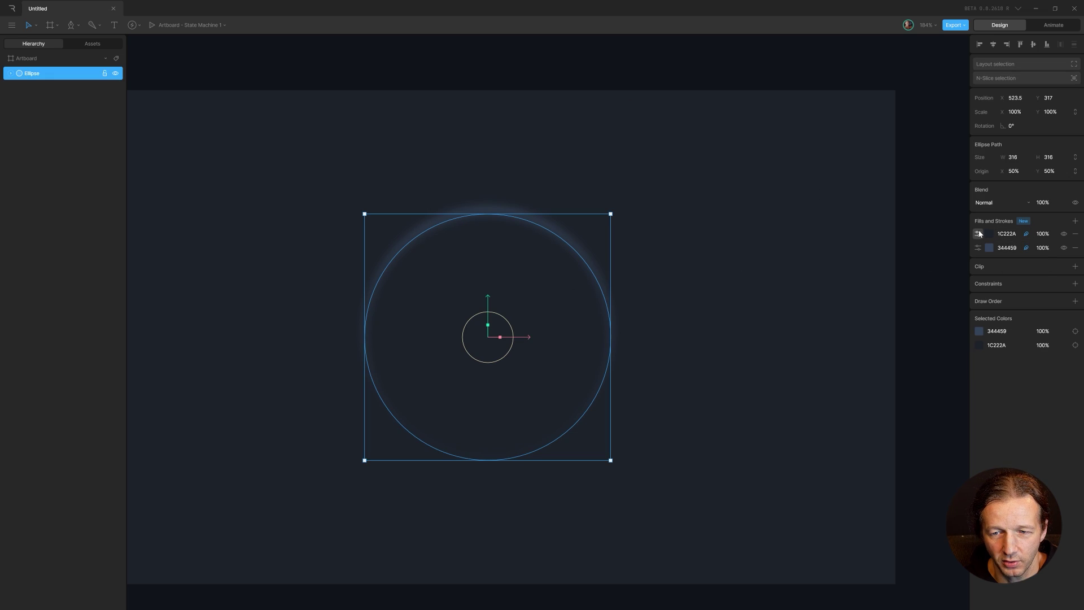
click(978, 247)
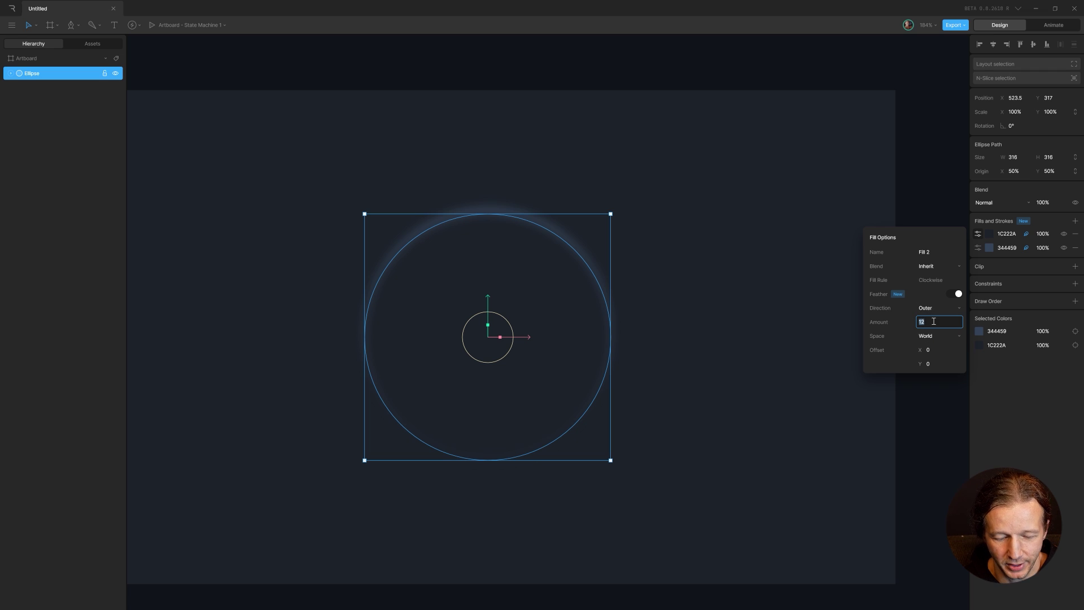
click(711, 204)
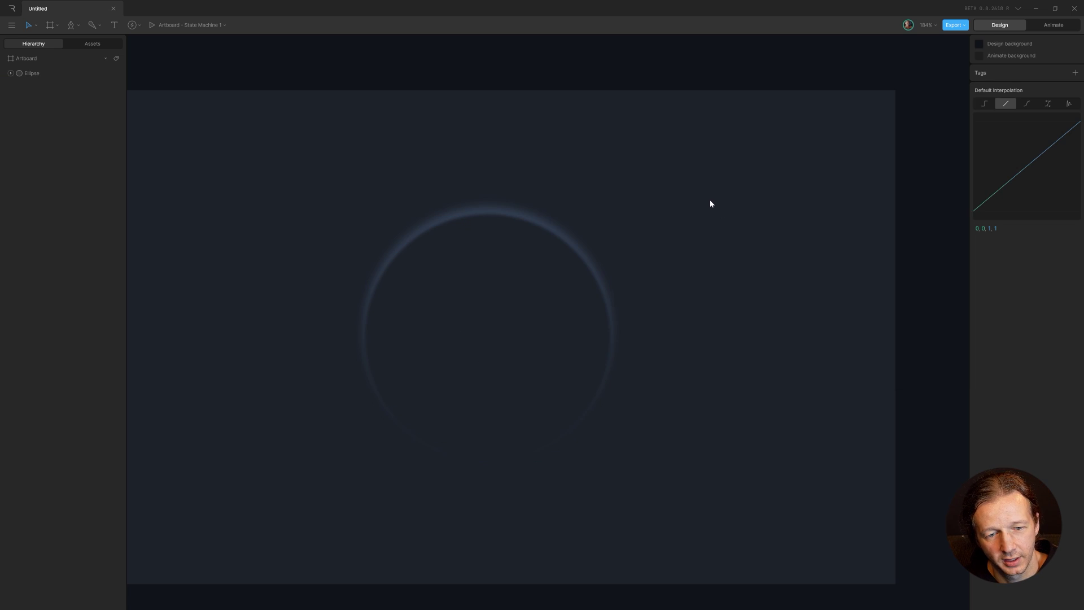
scroll(709, 204, down, 3)
Step: Duplicate the ellipse's second fill and darken the copy to 11161D
click(606, 277)
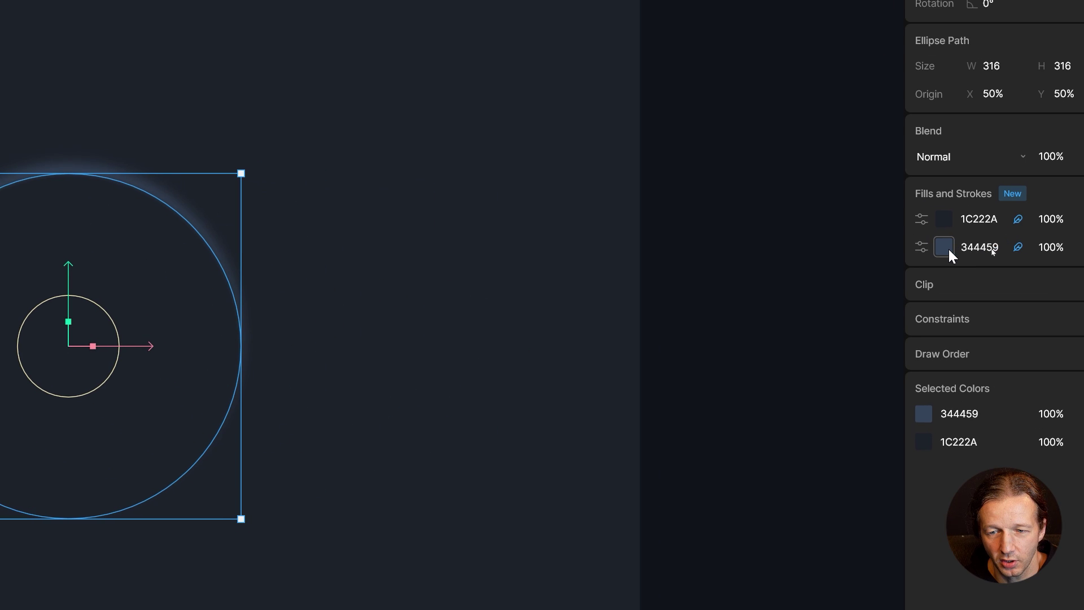
right_click(947, 247)
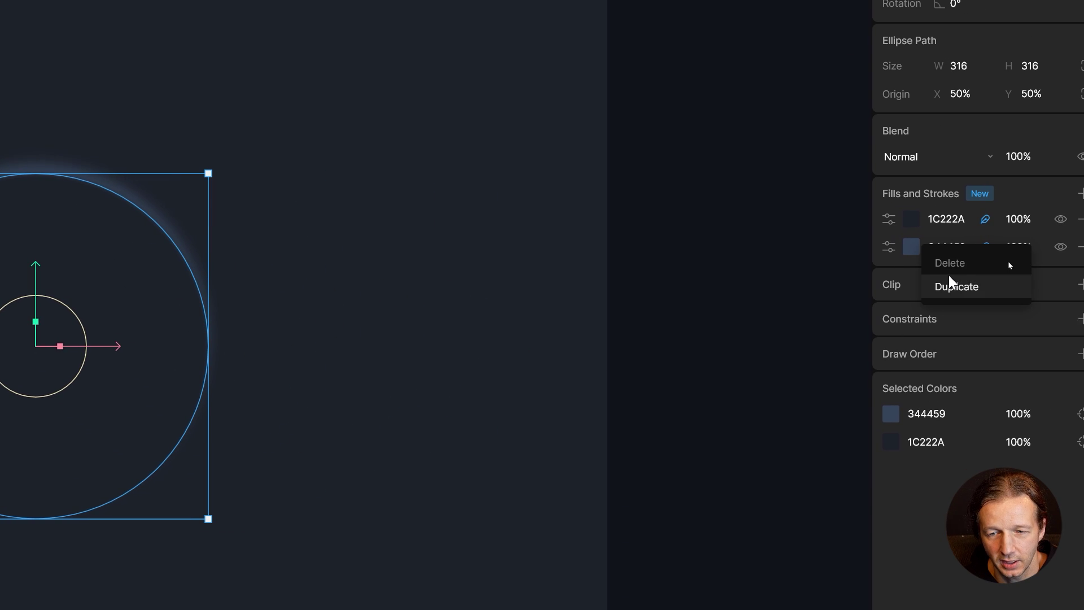
click(981, 285)
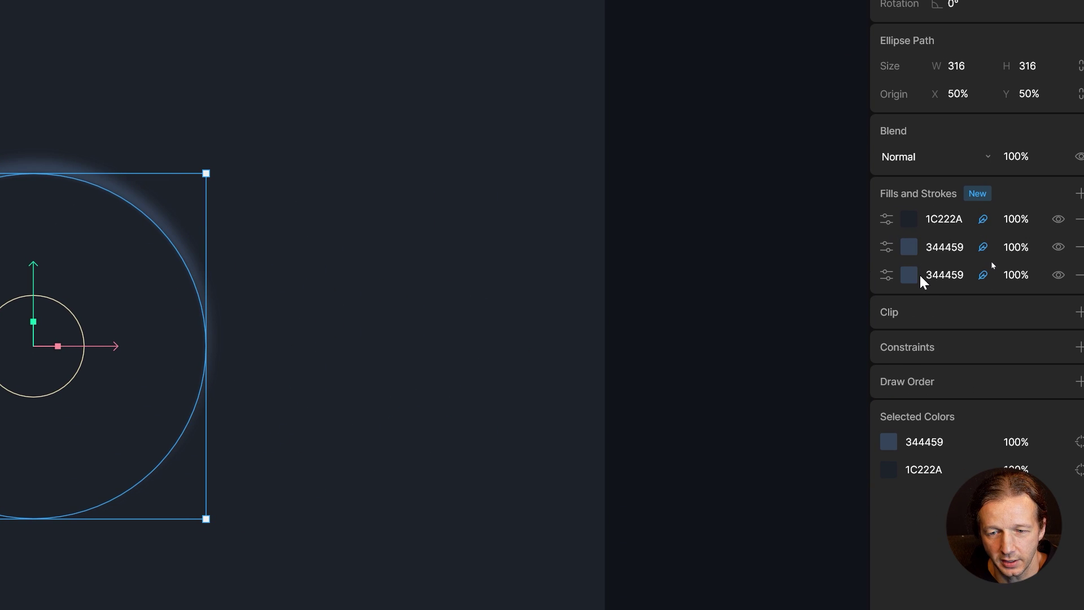
click(909, 275)
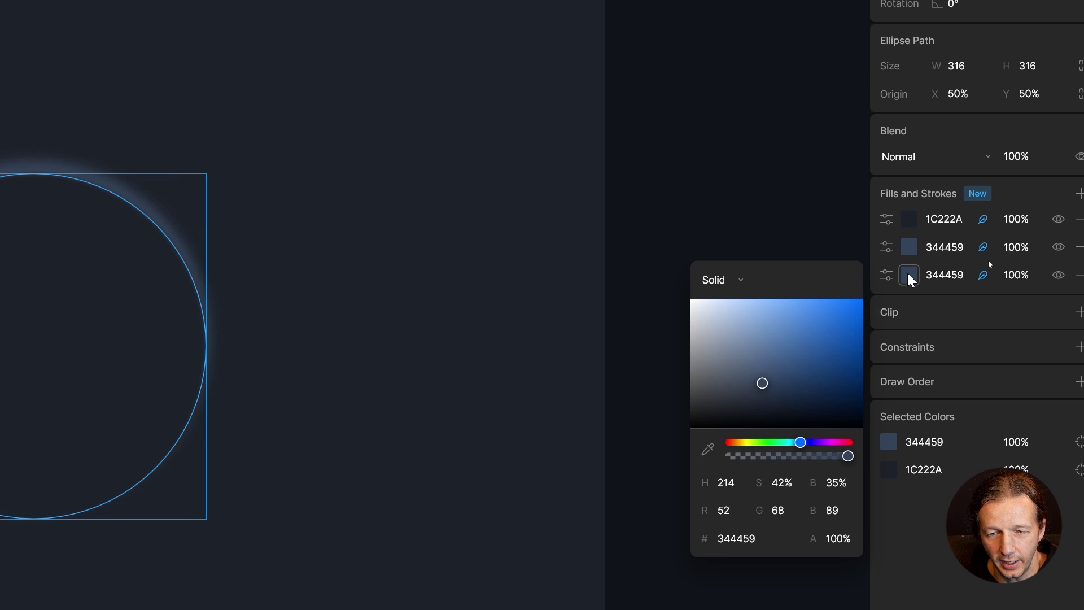
drag(764, 388, 767, 418)
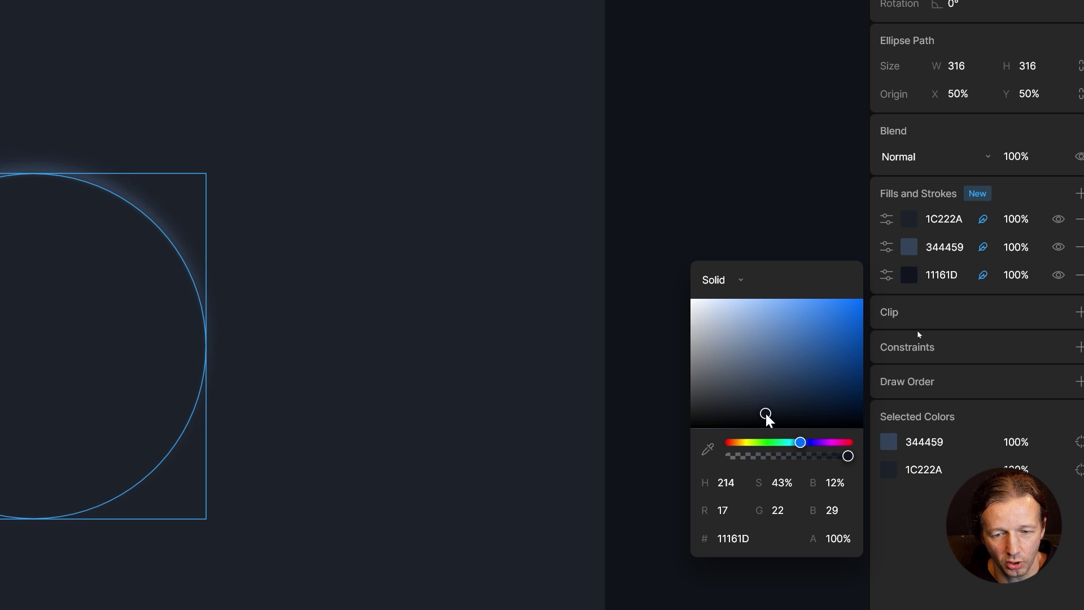
Step: Set the third fill's feather Offset Y to 9 to cast a shadow below
click(887, 275)
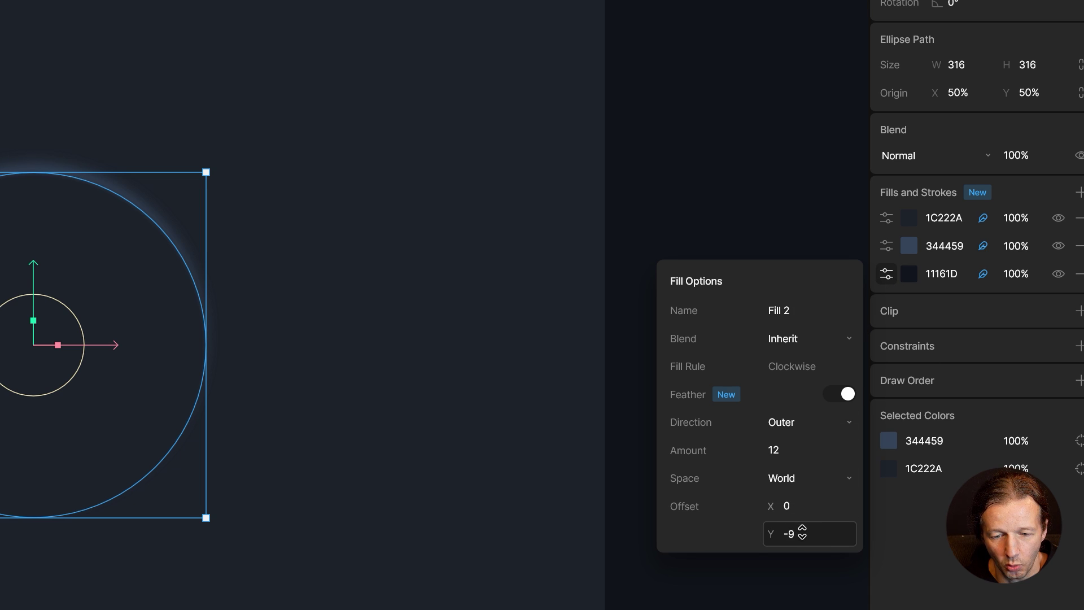
click(796, 534)
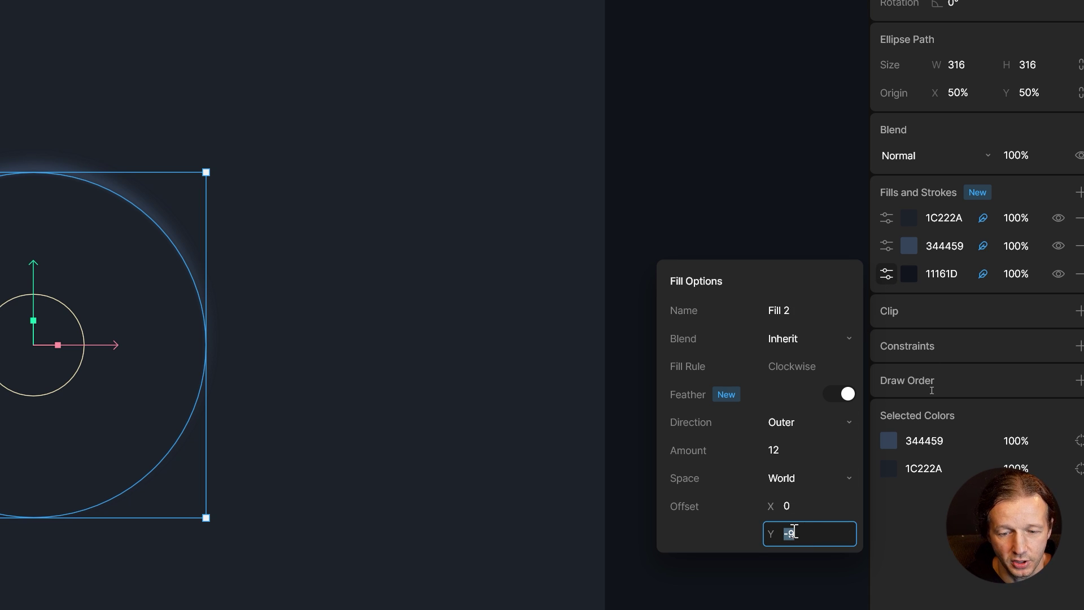
text(9)
key(Return)
key(Return)
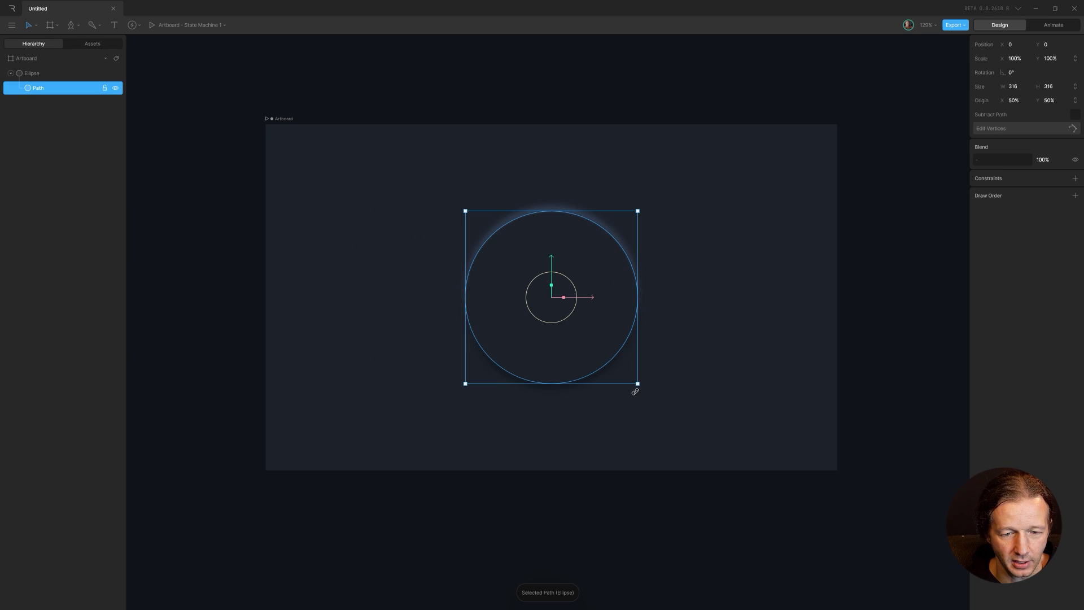
click(656, 424)
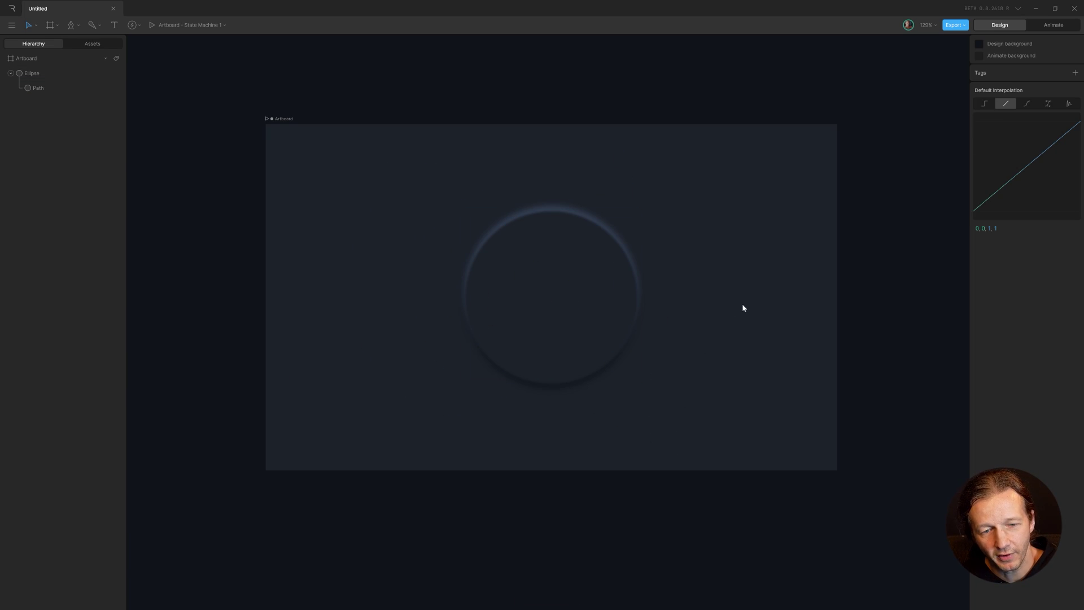
Step: Duplicate the circle as Ellipse 2 and scale it to 252×252 about its centre
click(592, 279)
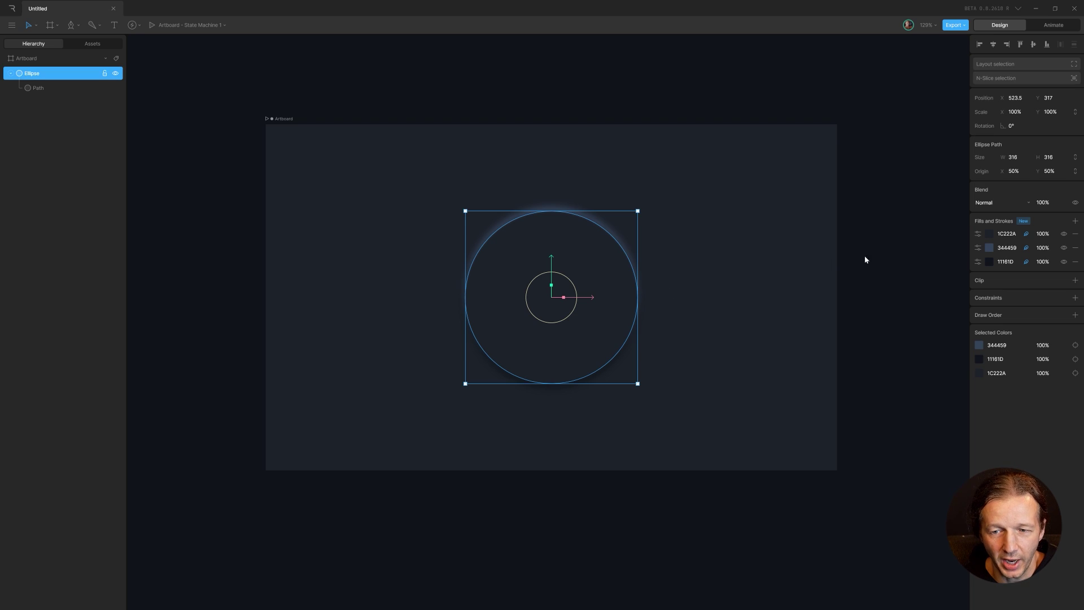
click(802, 260)
key(ctrl+v)
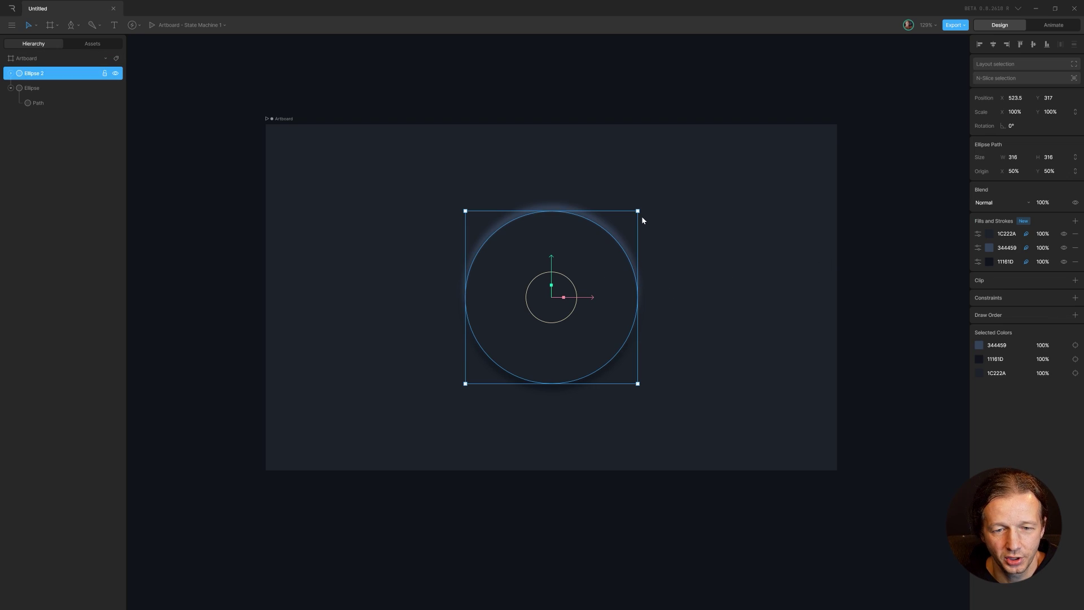
drag(641, 215, 618, 232)
click(724, 221)
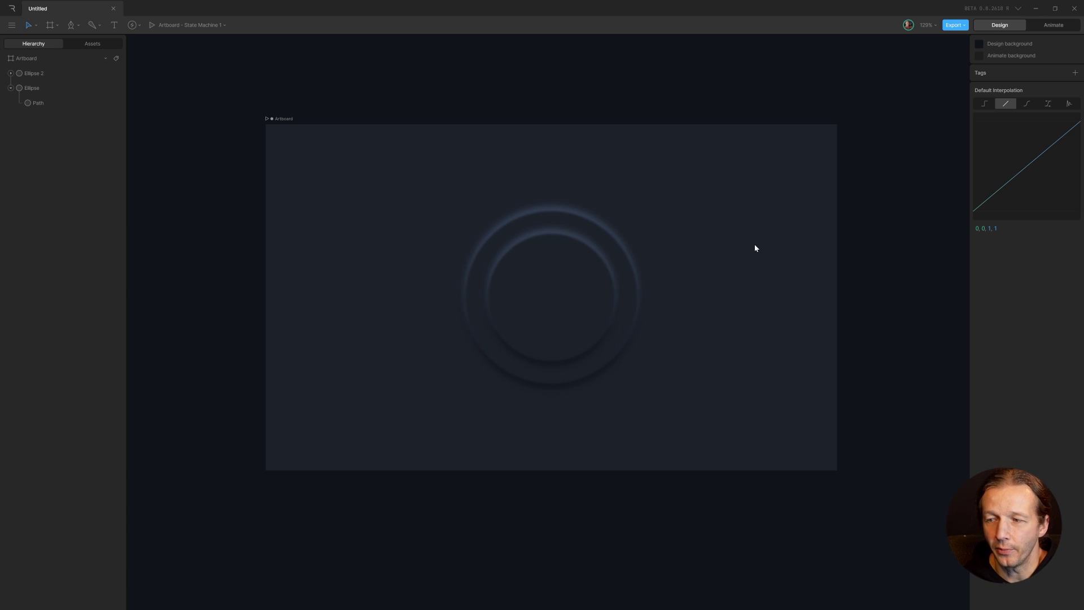
scroll(737, 252, down, 3)
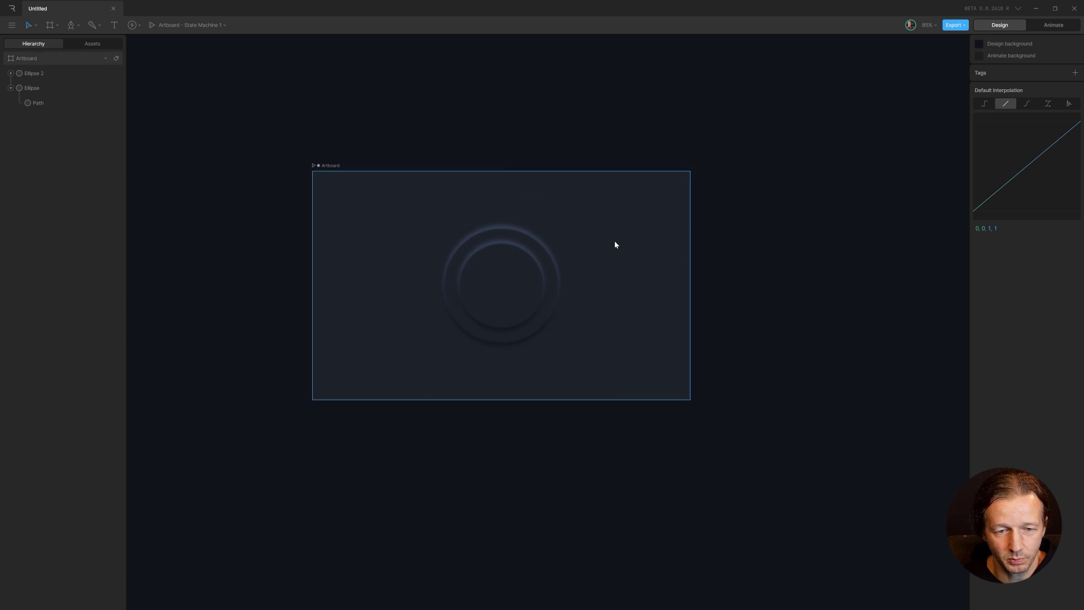
scroll(616, 245, up, 2)
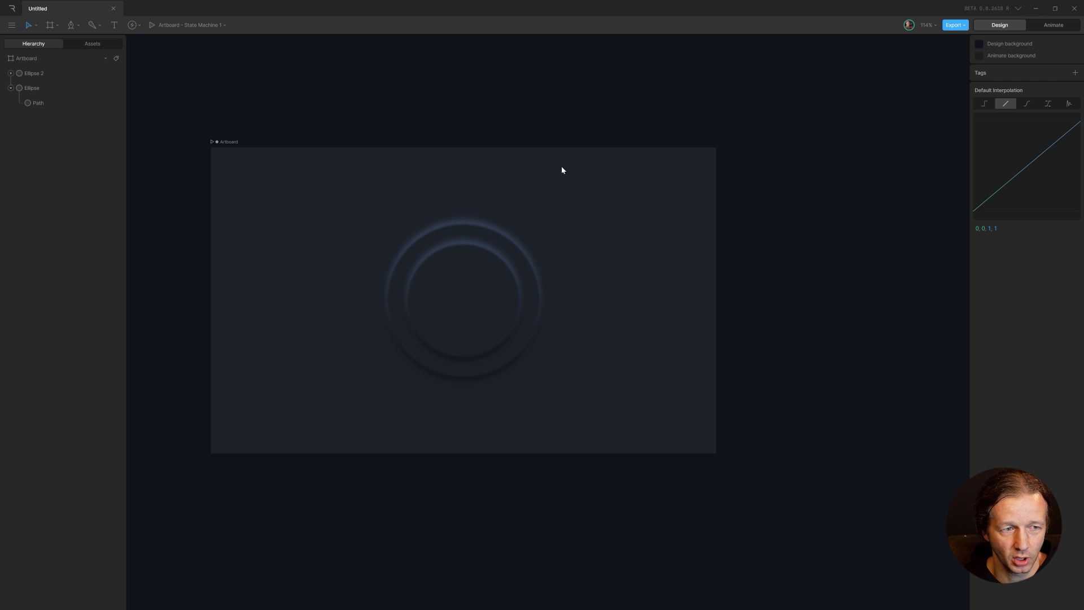
Step: Drag out a Joystick spanning the artboard at 1186×715.33, then recentre the view
key(j)
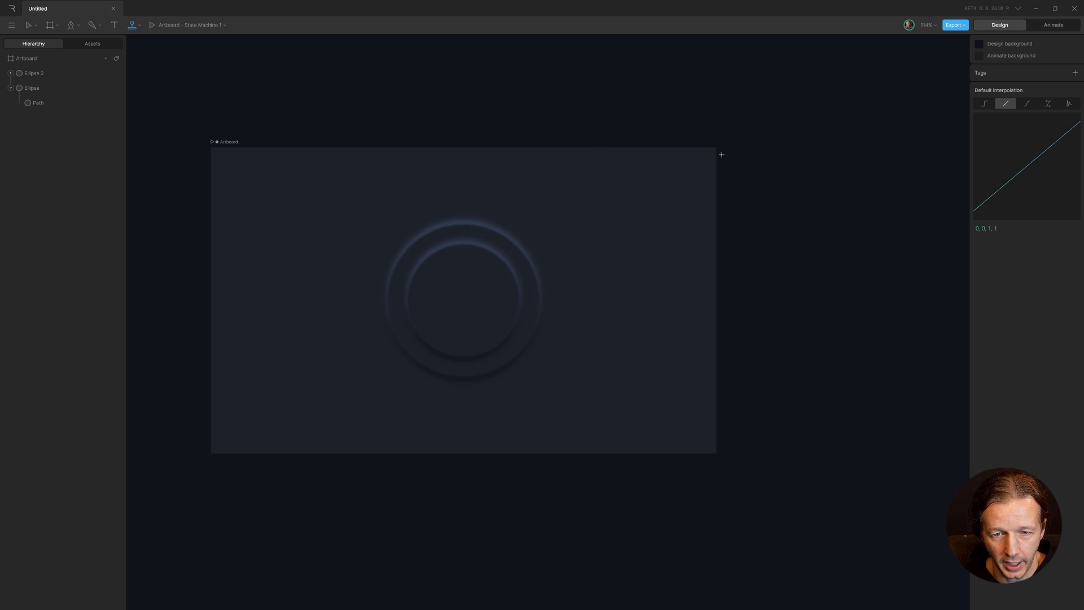
key(v)
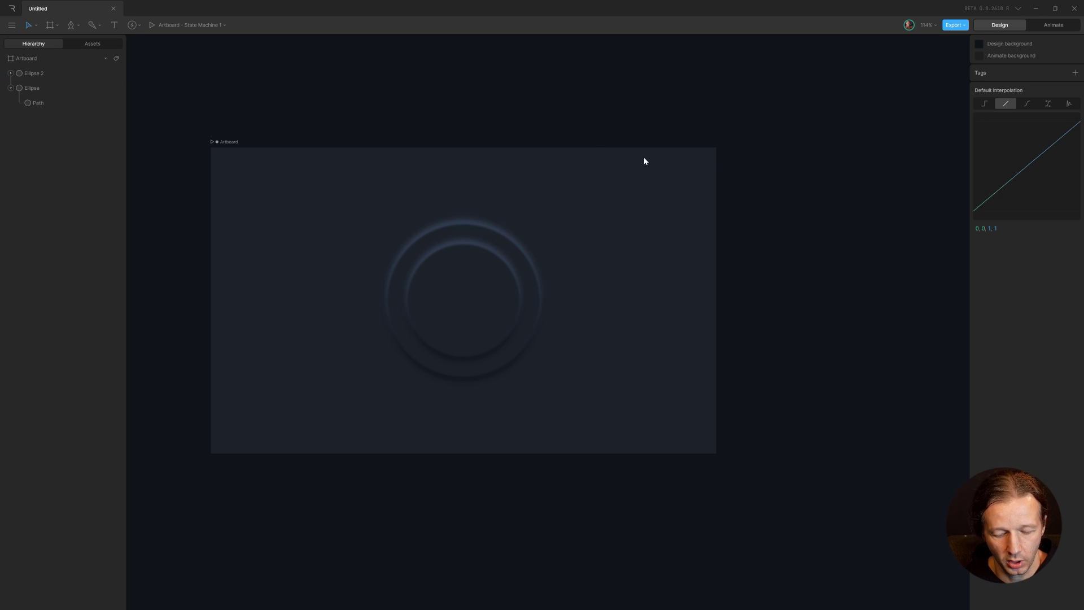
key(j)
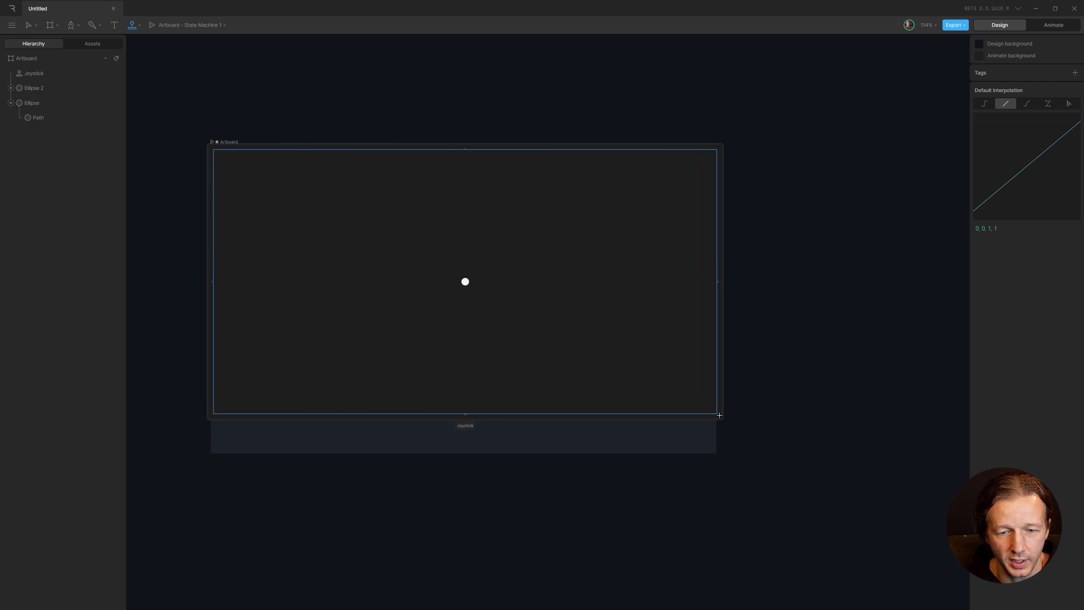
drag(719, 415, 721, 457)
drag(765, 387, 877, 382)
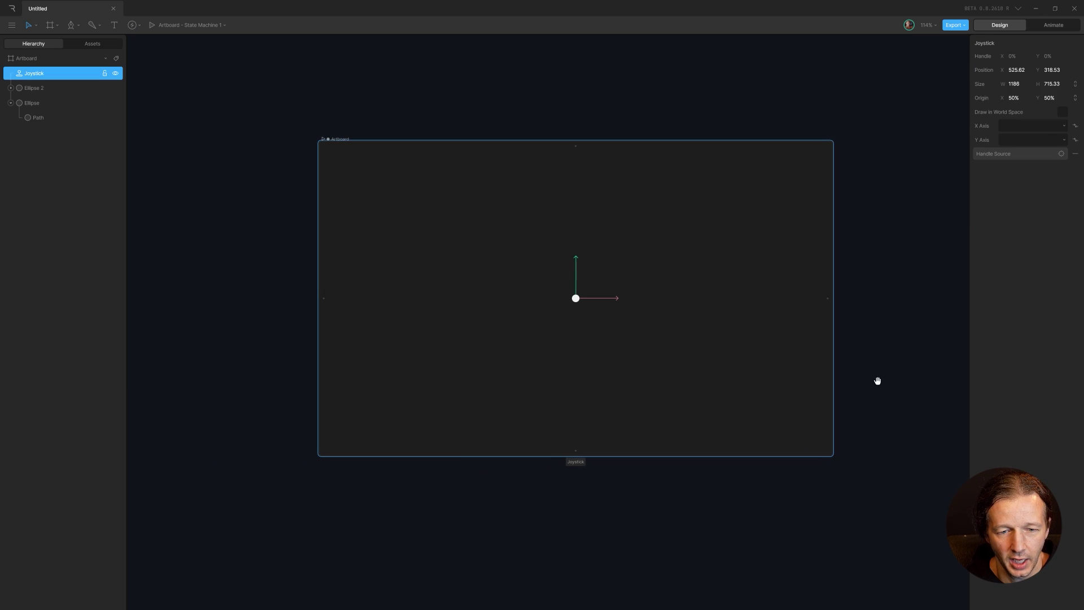
drag(687, 236, 654, 247)
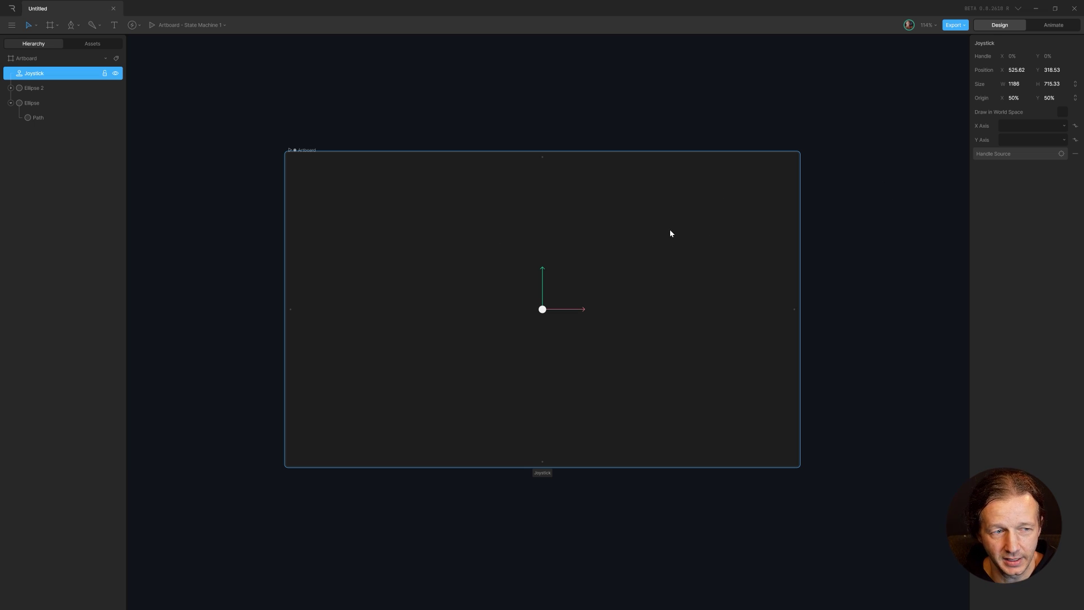
Step: Hide the Joystick and place a new empty Group at the rings' centre
click(115, 73)
click(236, 179)
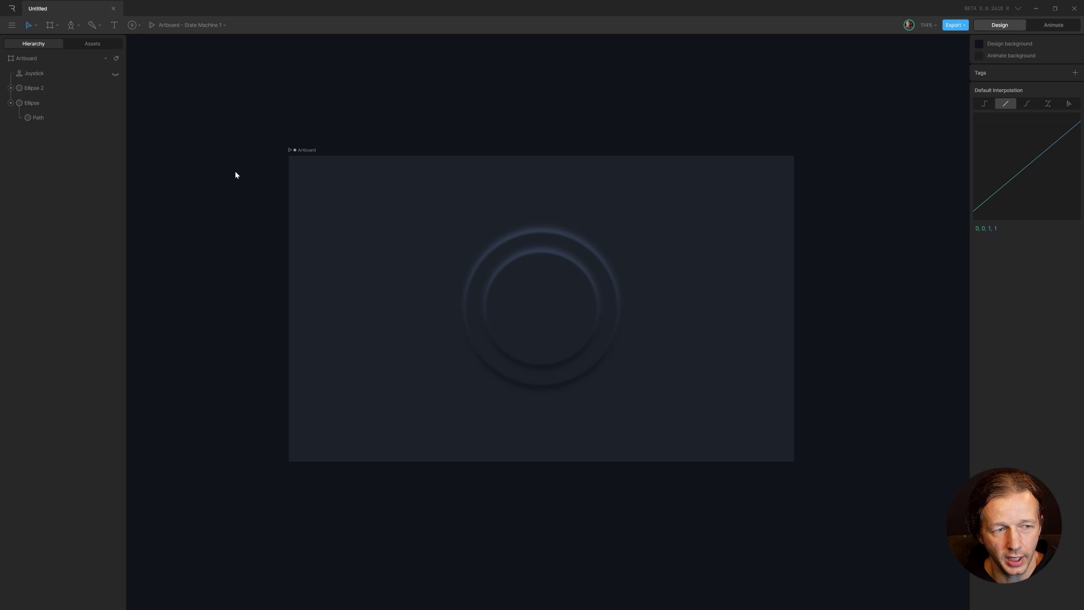
key(a)
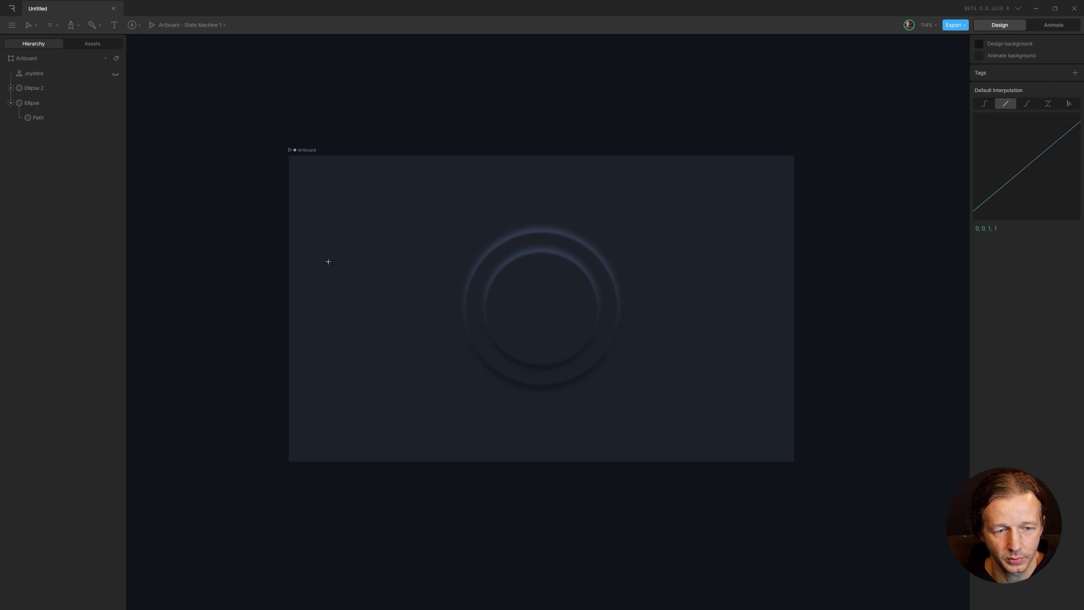
click(435, 248)
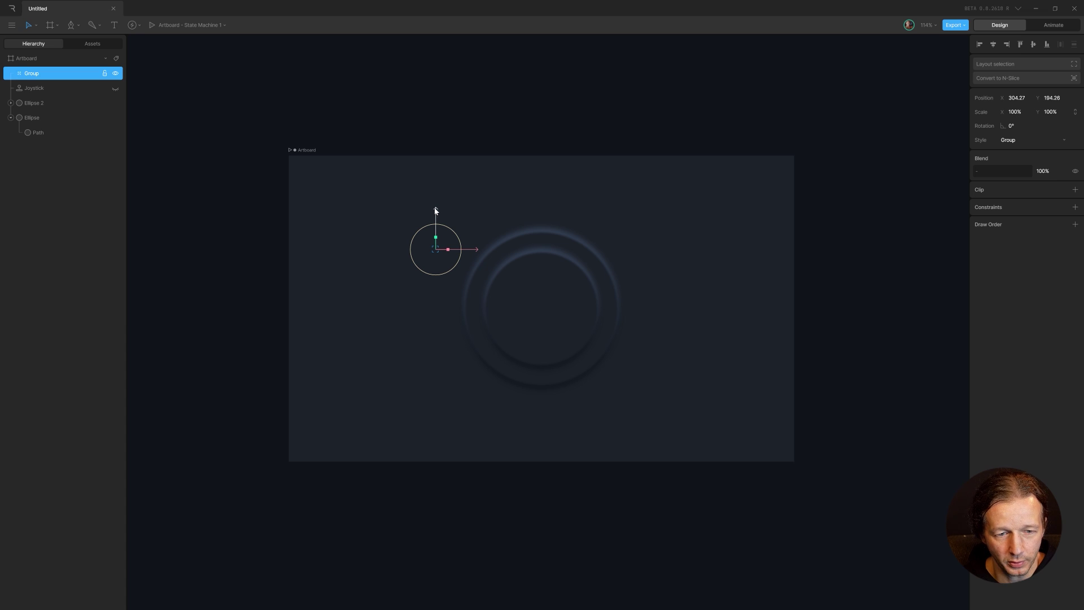
drag(435, 212, 436, 344)
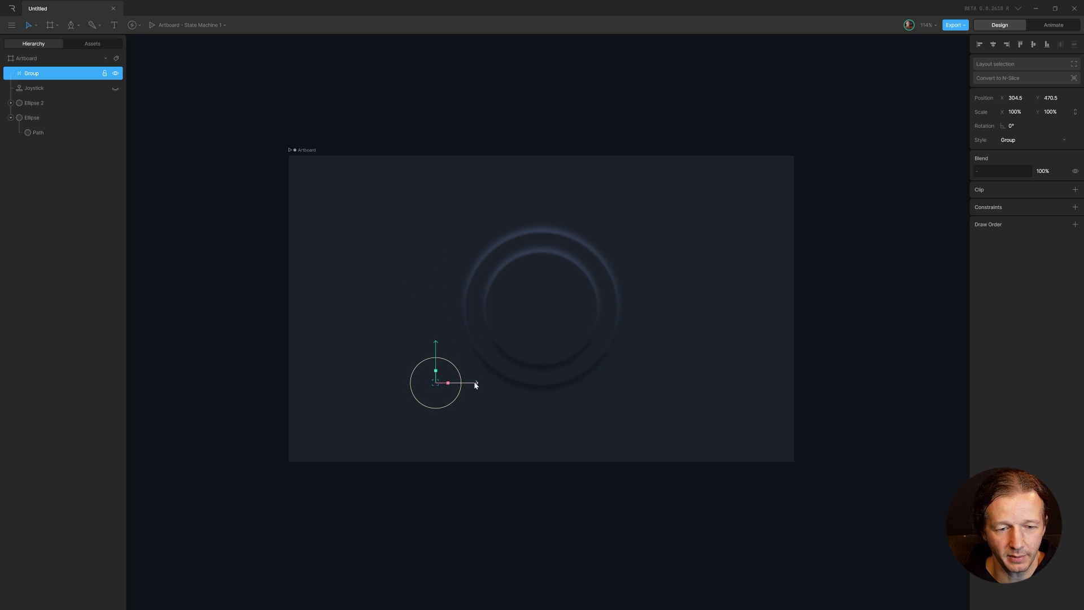
drag(475, 382, 579, 388)
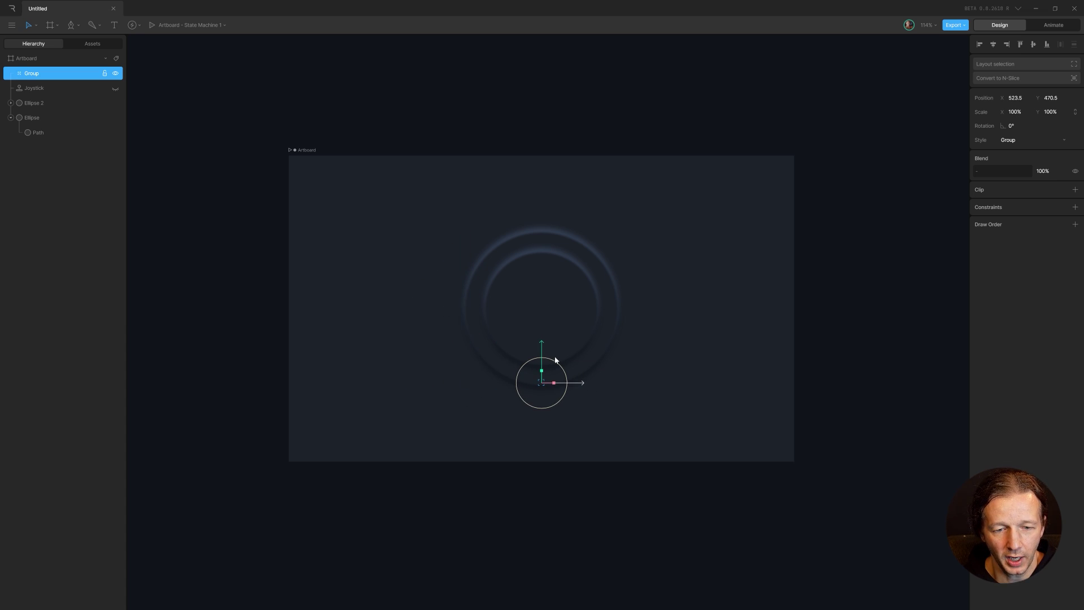
drag(542, 344, 540, 270)
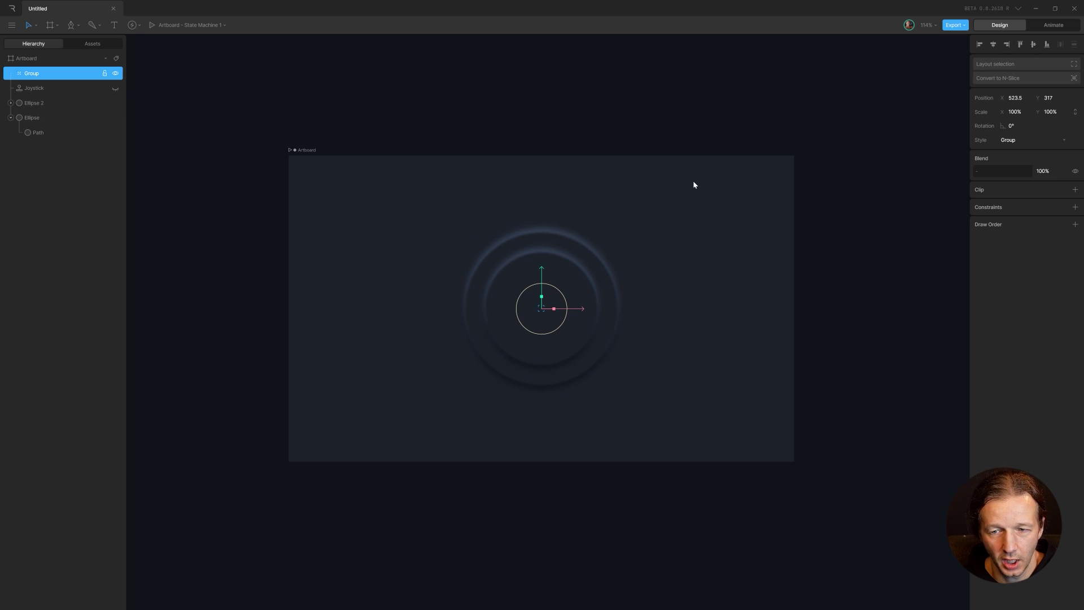
Step: Make the Group the Joystick's handle source, unhide the Joystick, and keep the Group at 523.5, 317
click(45, 89)
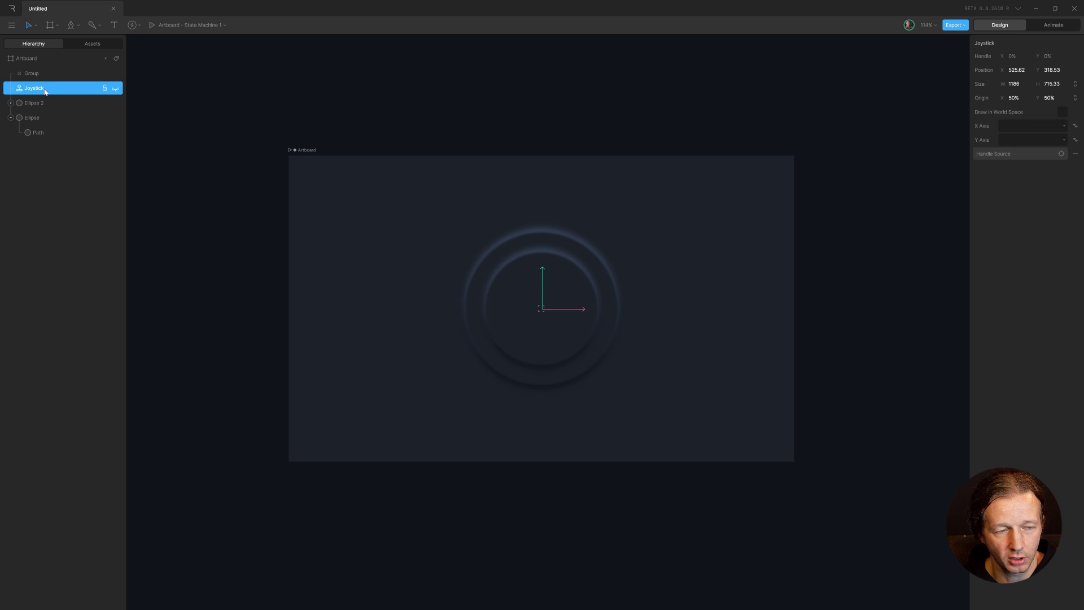
click(997, 154)
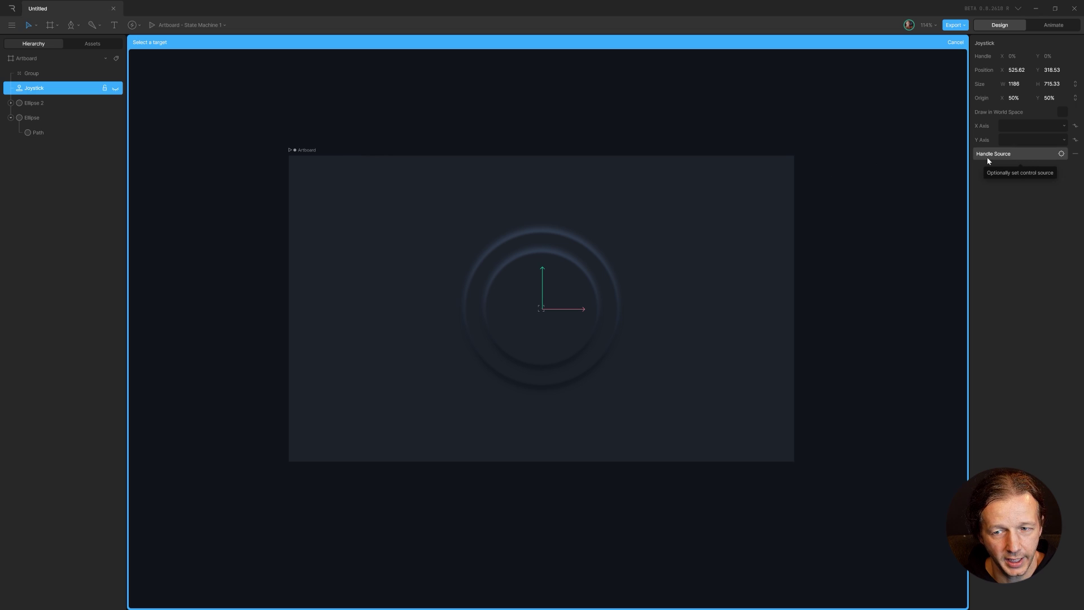
click(32, 73)
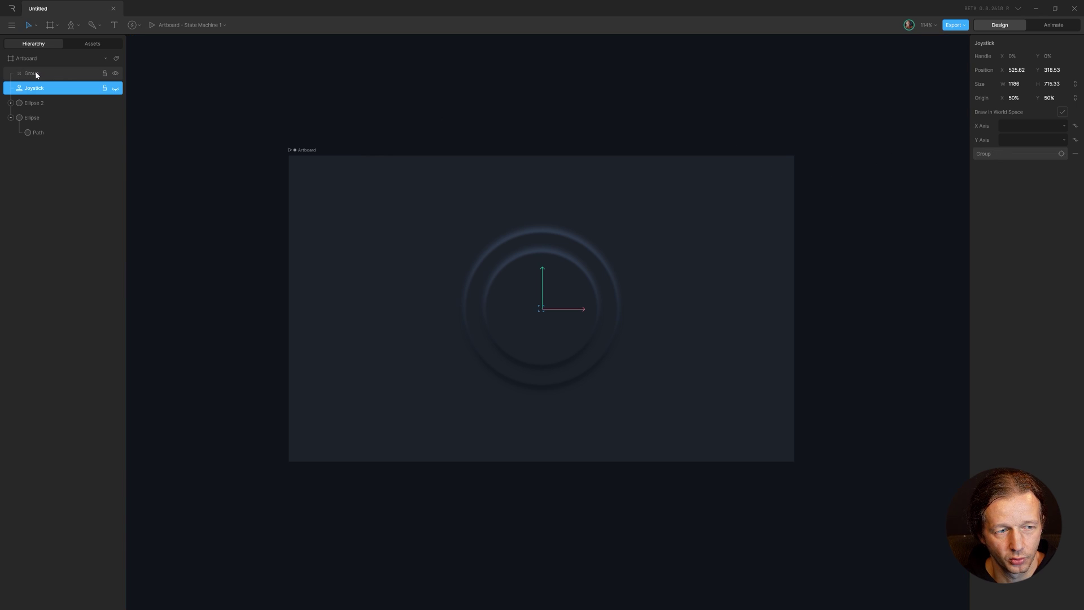
click(34, 74)
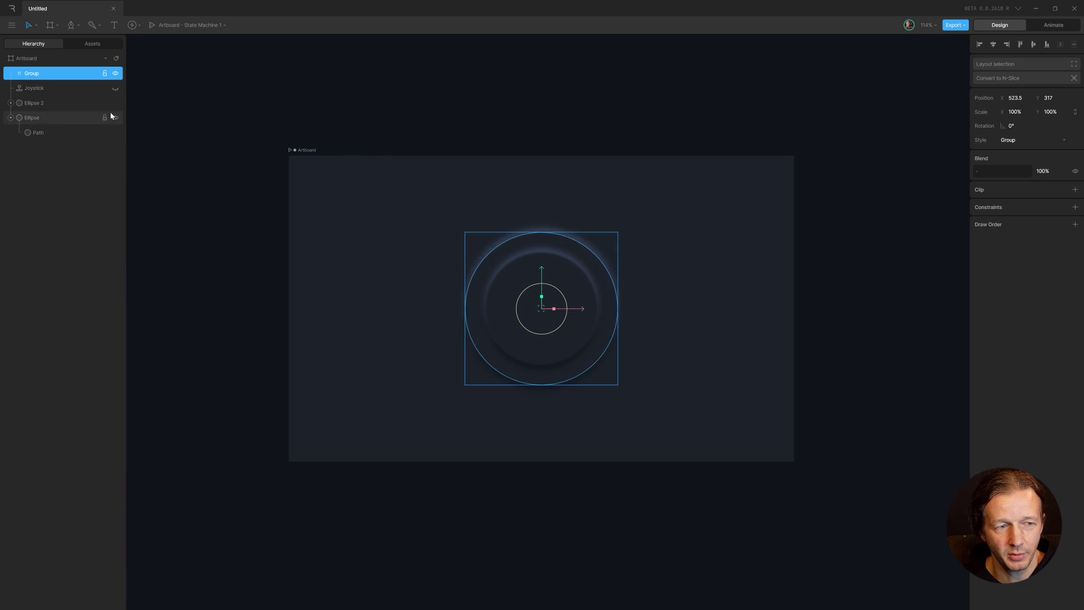
click(115, 89)
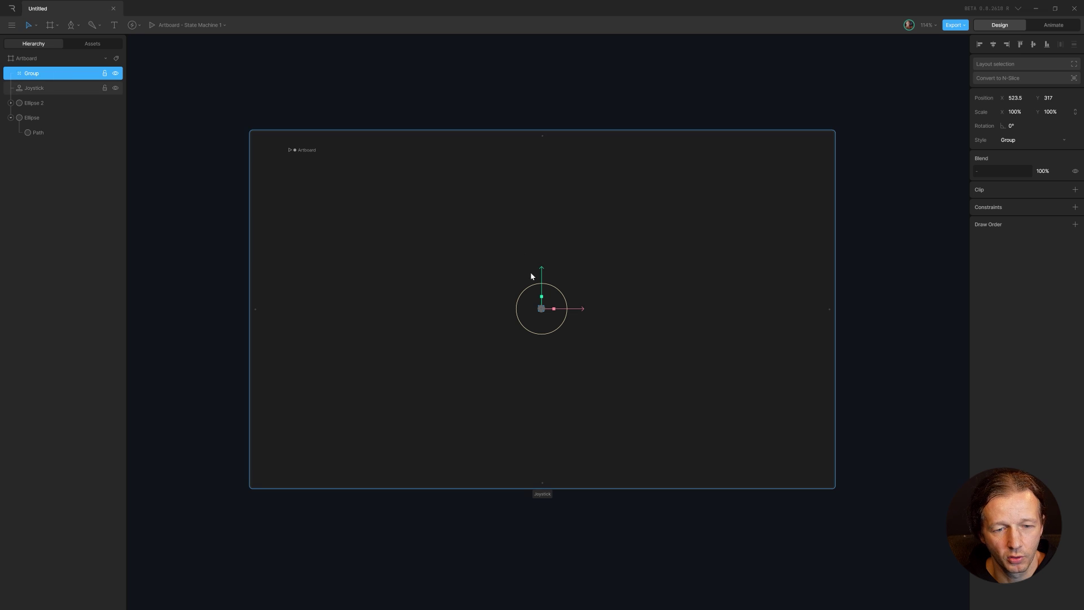
drag(583, 310, 460, 305)
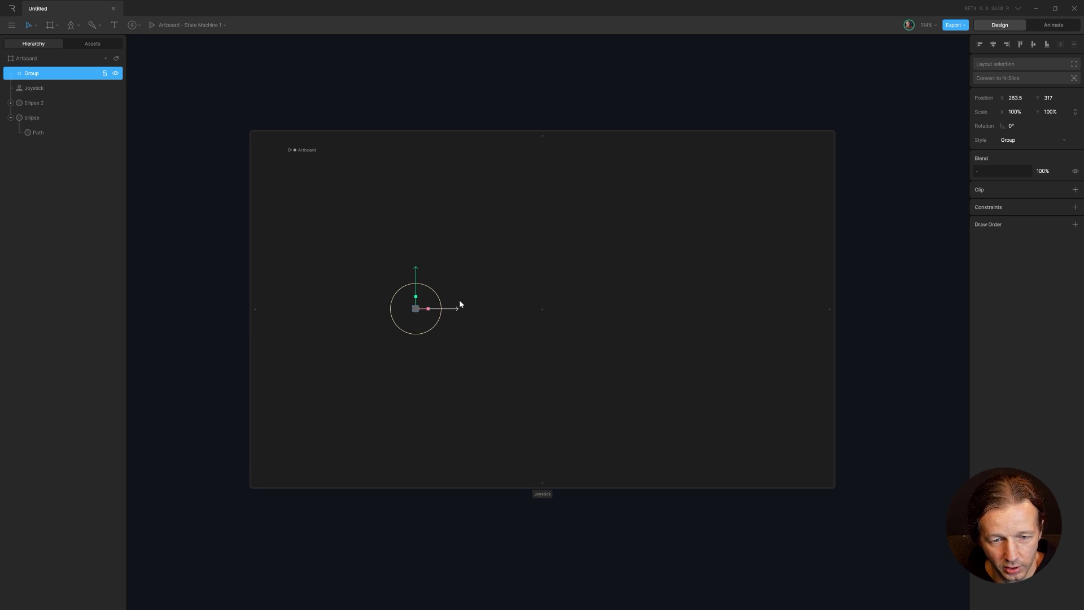
key(ctrl+z)
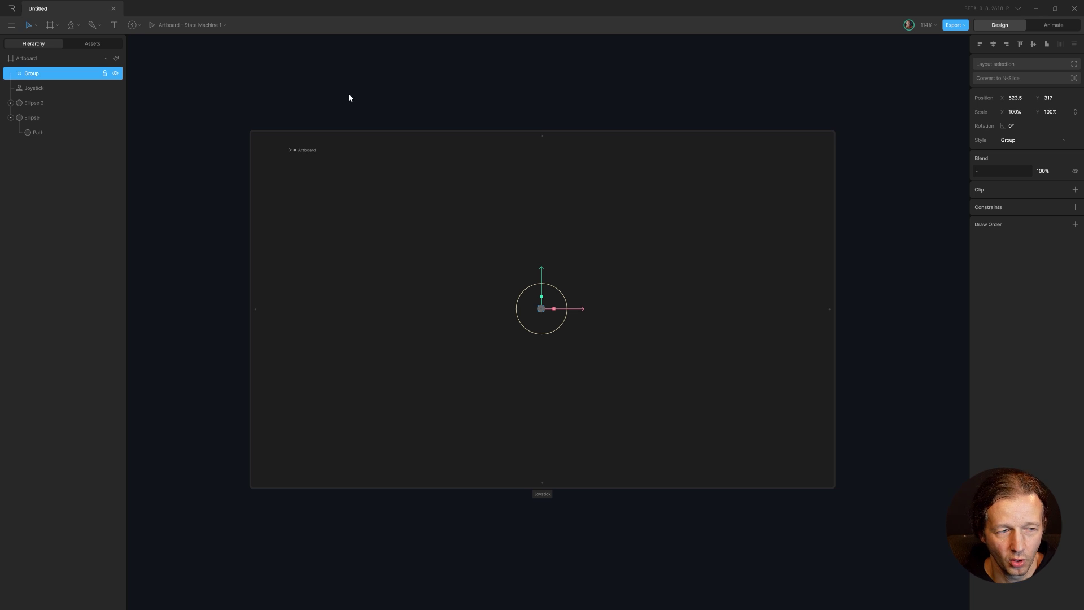
Step: Draw a 1043×628 rectangle over the whole artboard, hide its grey fill, and name it HITBOX
click(116, 89)
click(244, 78)
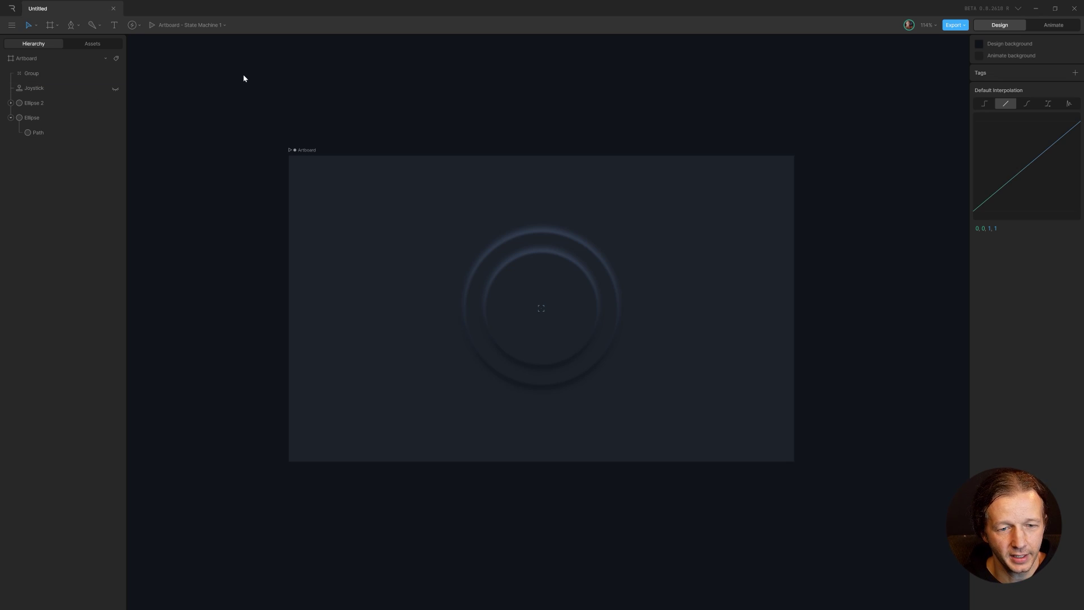
key(r)
mouse_move(288, 156)
mouse_down()
mouse_move(769, 375)
mouse_move(793, 461)
mouse_up()
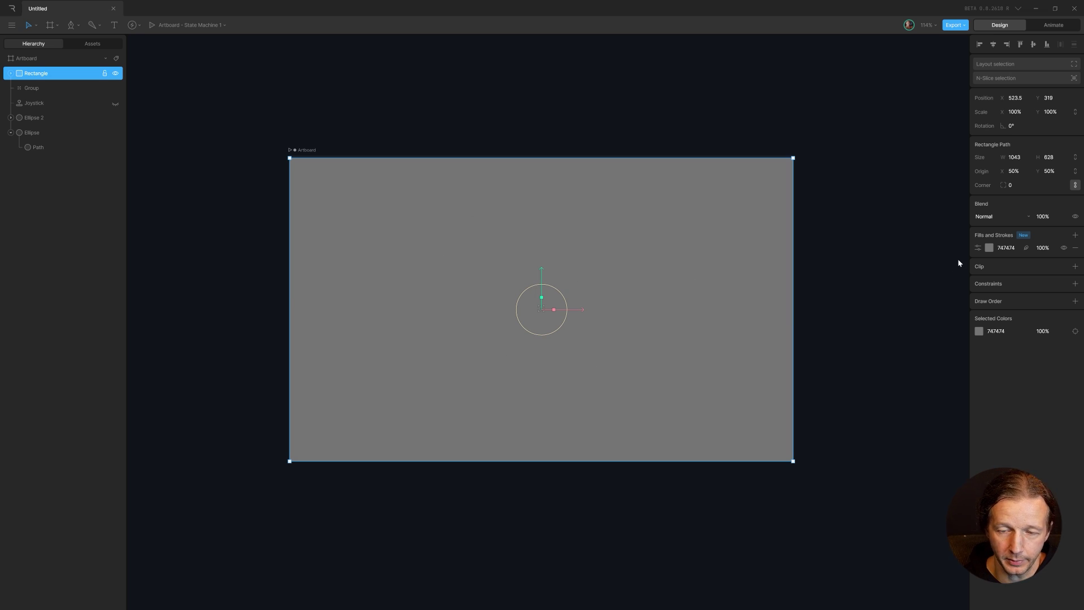
click(1065, 248)
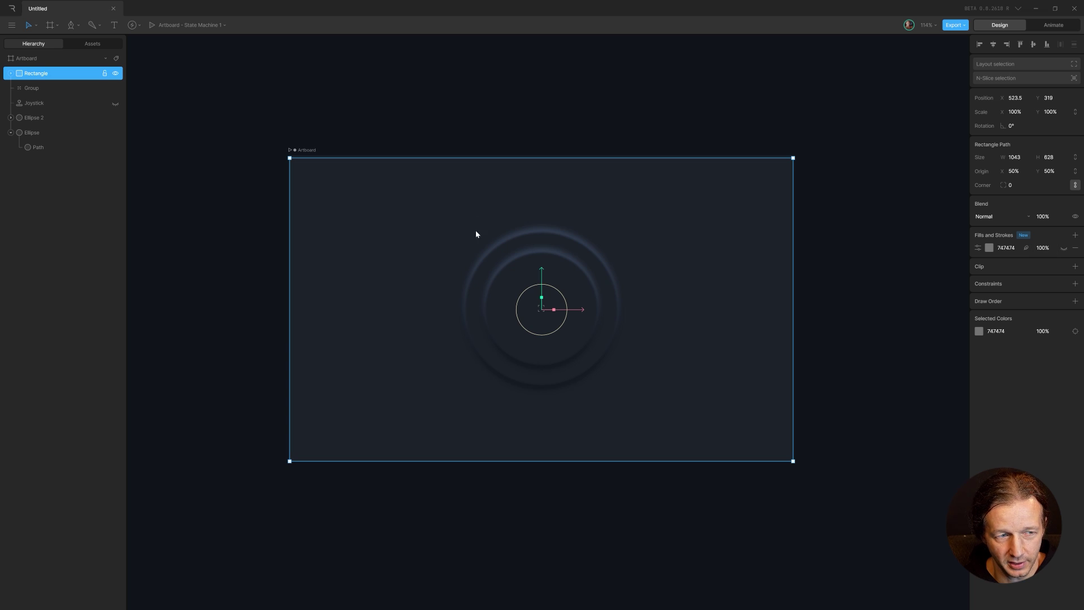
double_click(44, 72)
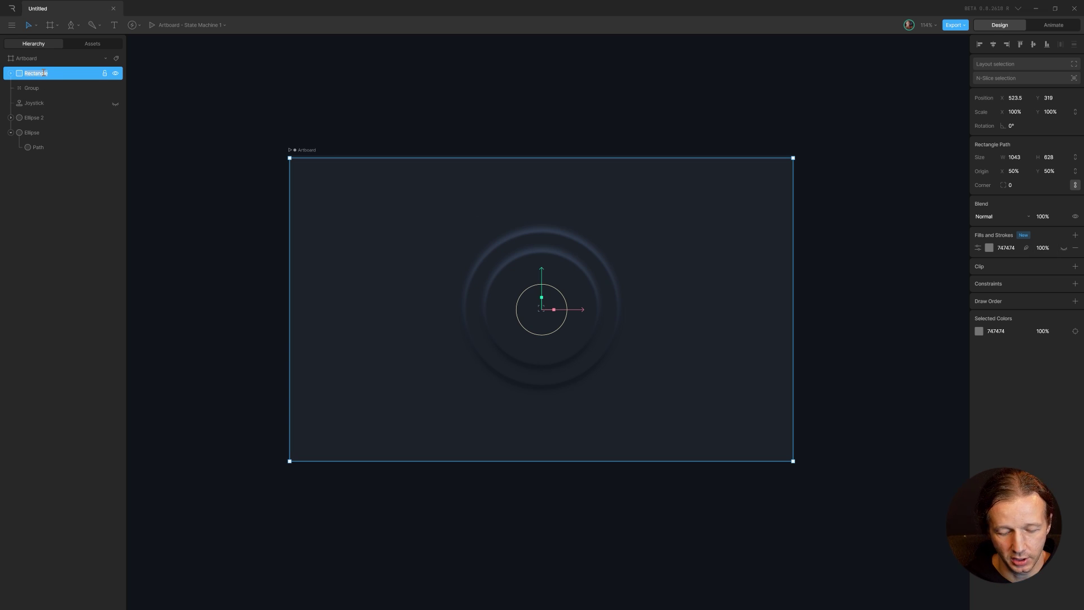
text(HITBOX)
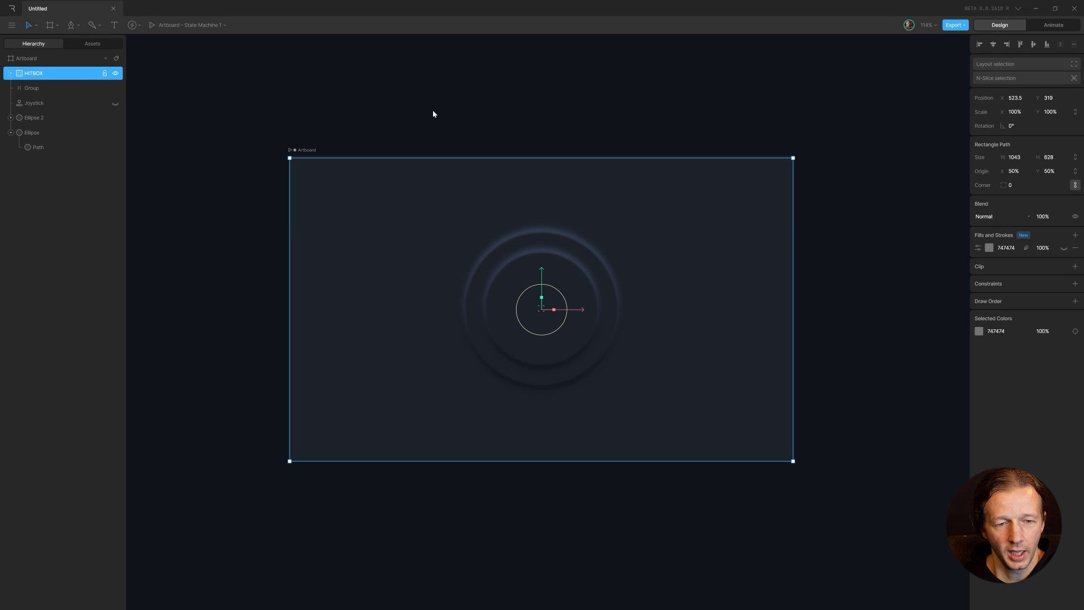
Step: In Animate mode, add a new timeline animation named x
click(1053, 25)
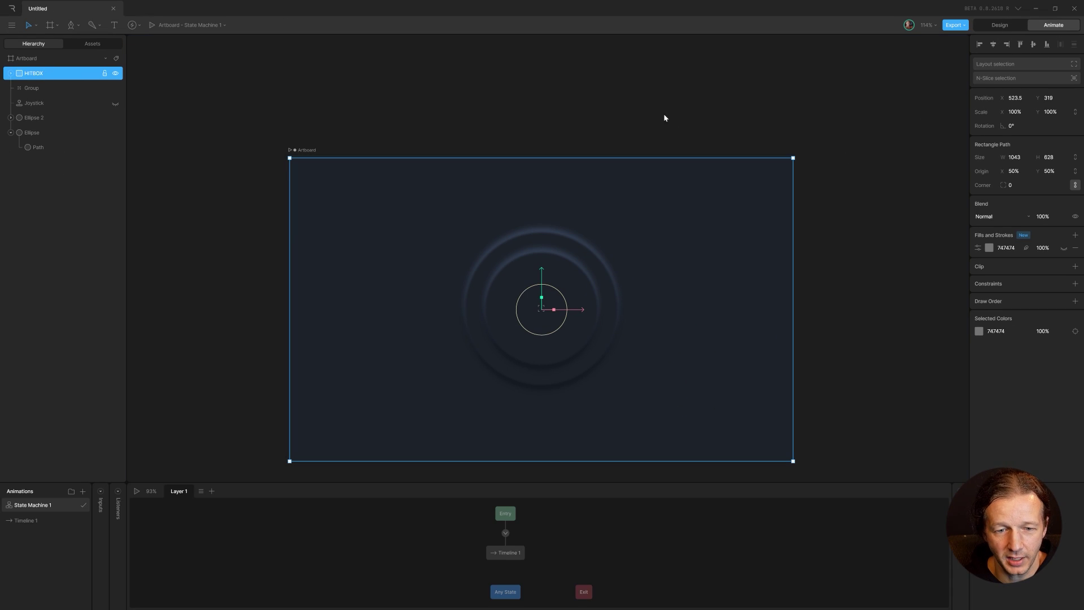
click(82, 491)
click(89, 515)
double_click(36, 508)
text(x)
key(Return)
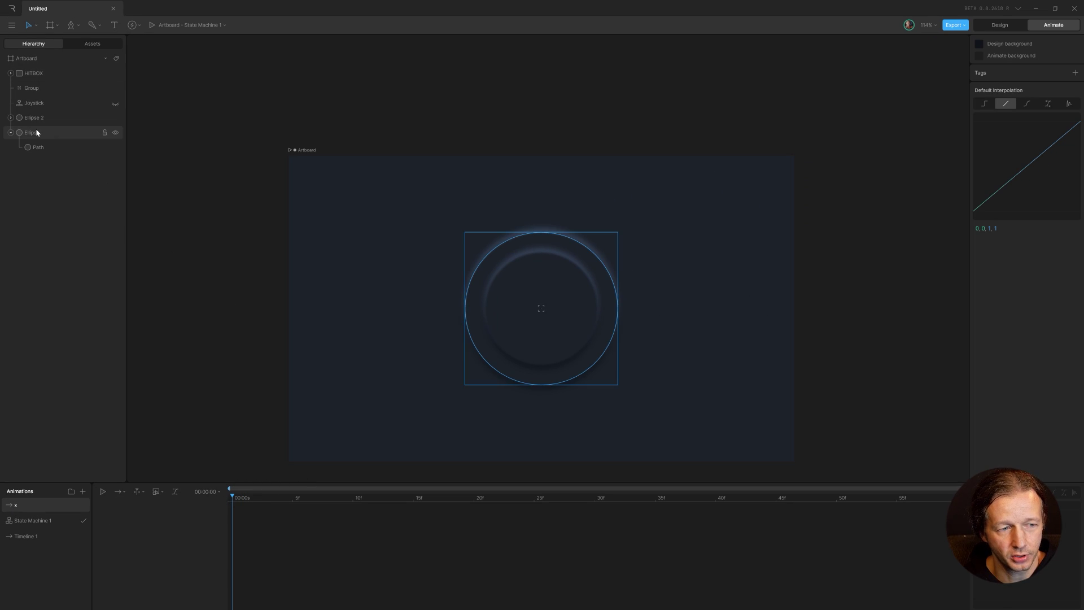
Step: Select the Ellipse and bring up the dark 11161D fill's feather settings
click(37, 134)
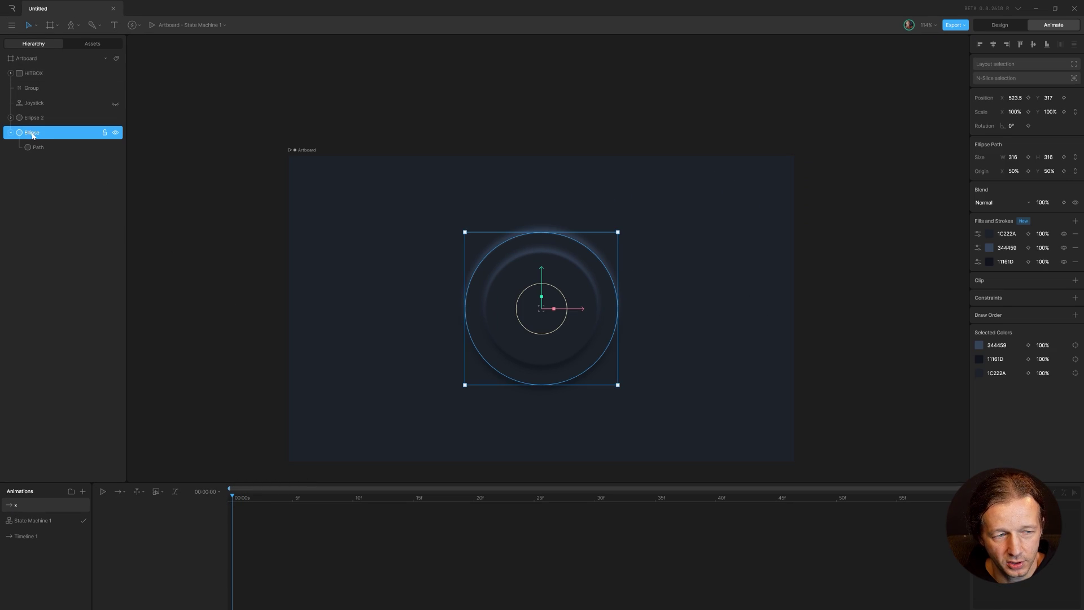
click(11, 132)
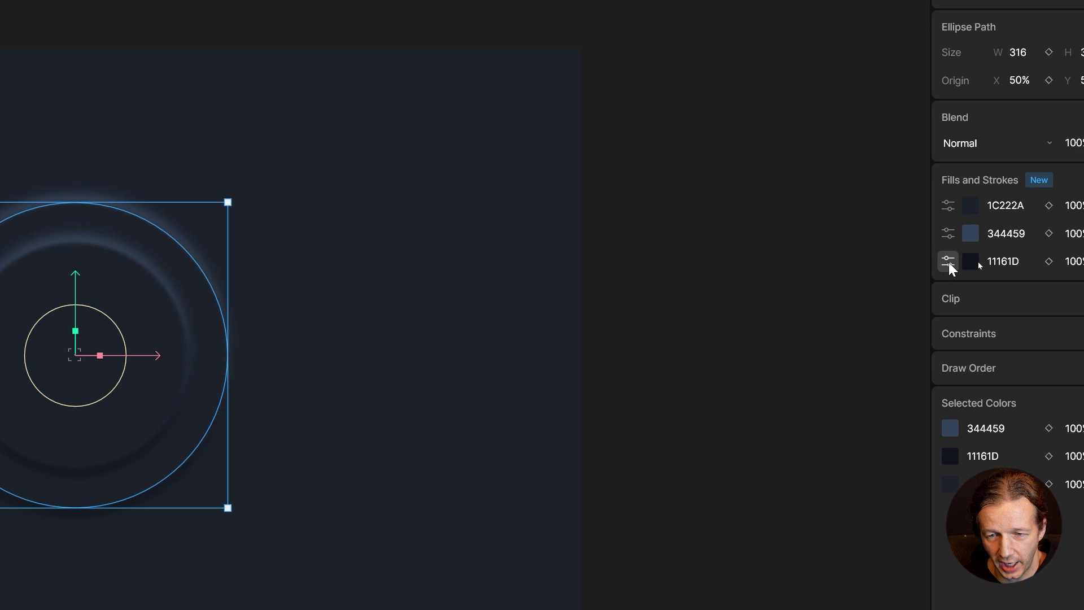
click(948, 262)
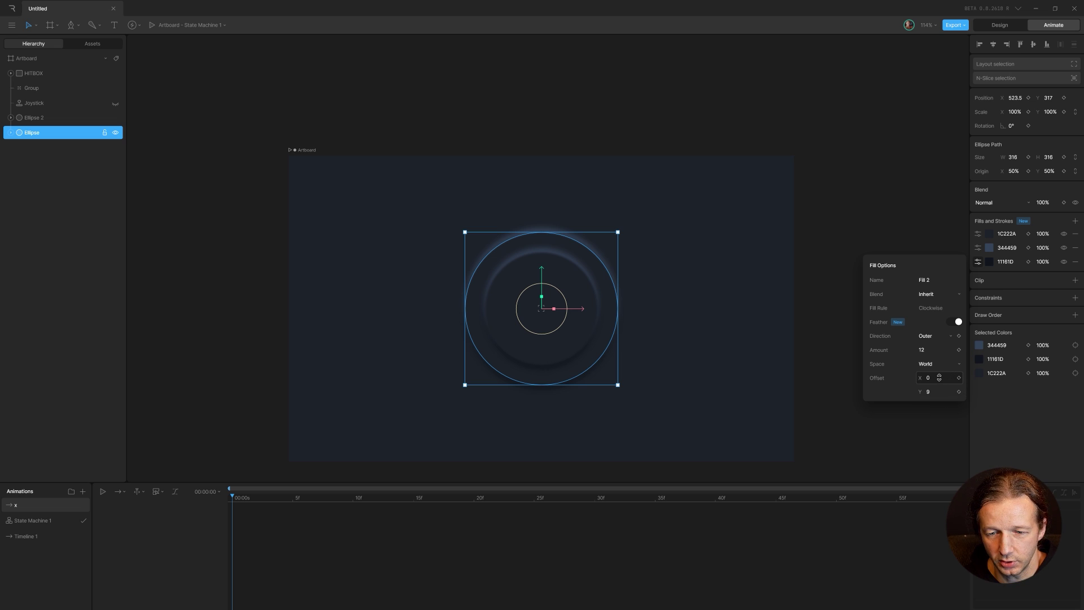
Step: At frame 0, key the dark fill's feather Offset X at -9 and the light 344459 fill's at 9
click(939, 378)
text(-9)
key(Return)
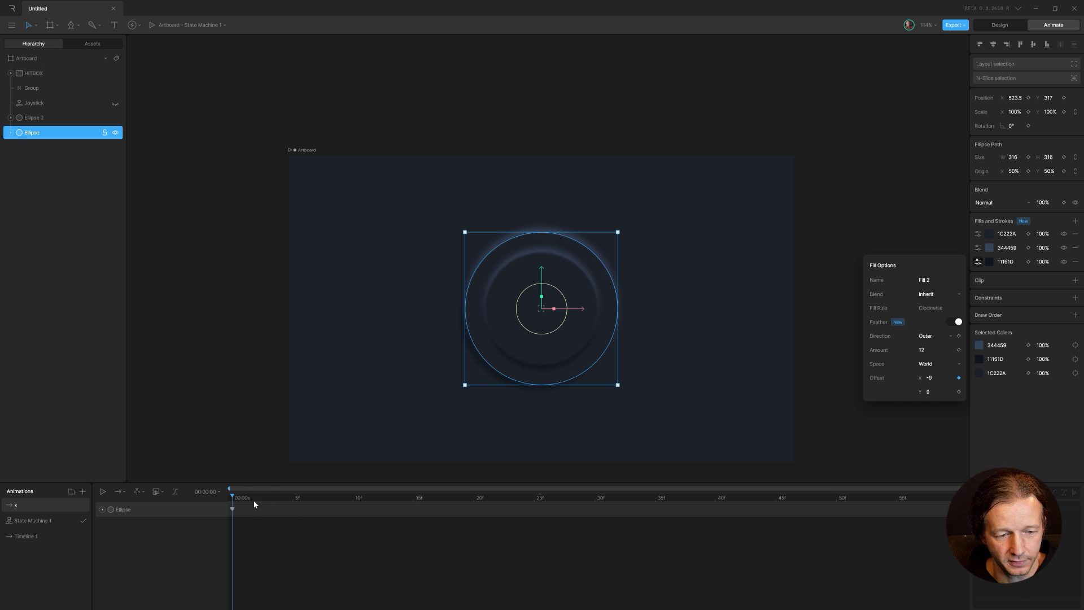
click(979, 250)
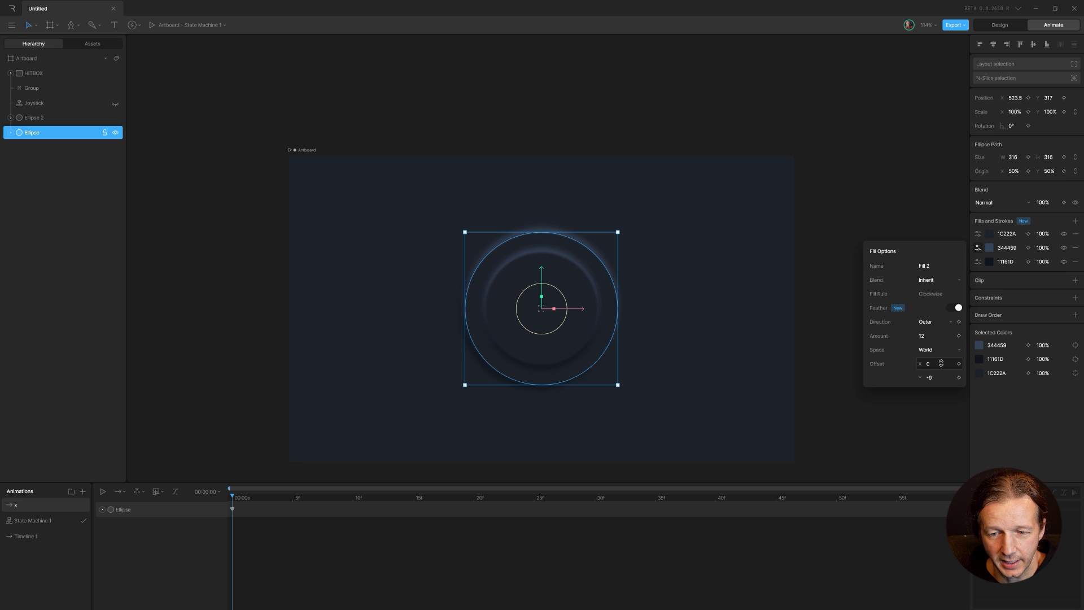
click(941, 364)
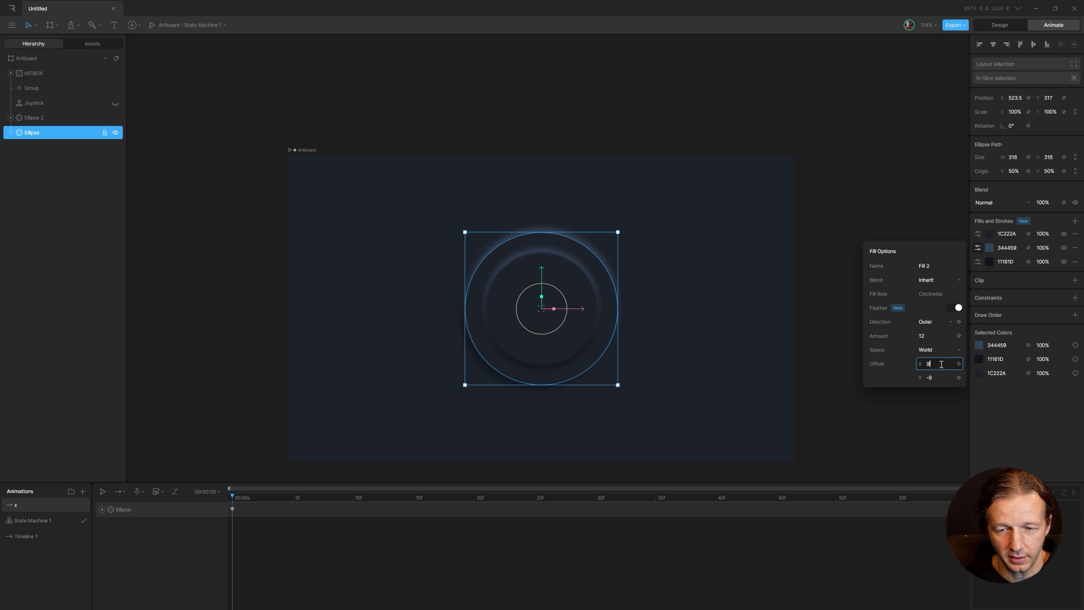
key(Return)
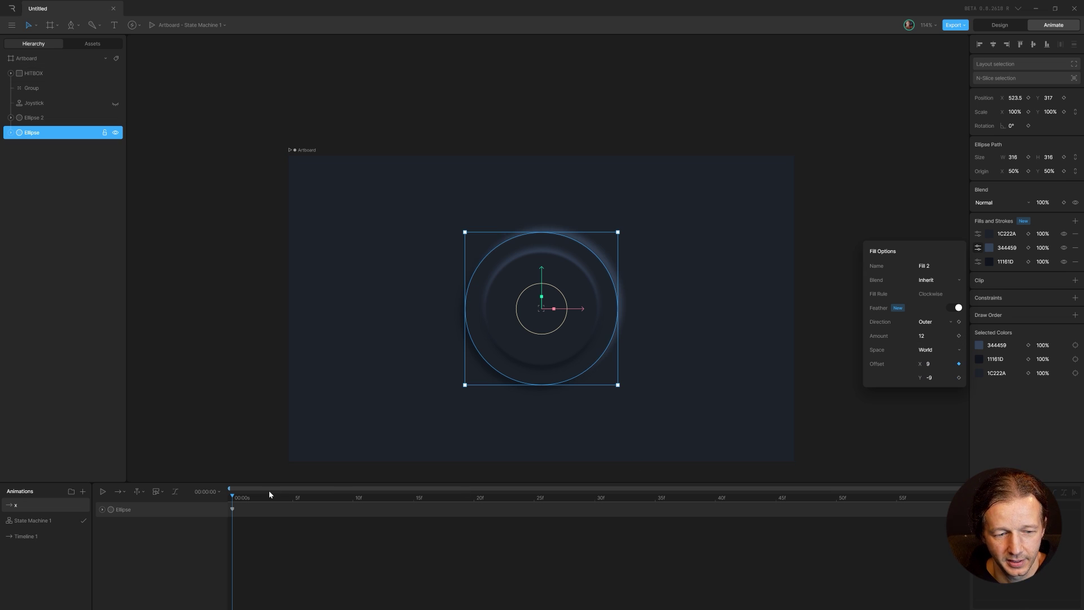
Step: At the timeline's end, key the swapped offsets: dark fill X 9, light fill X -9
drag(269, 494, 971, 508)
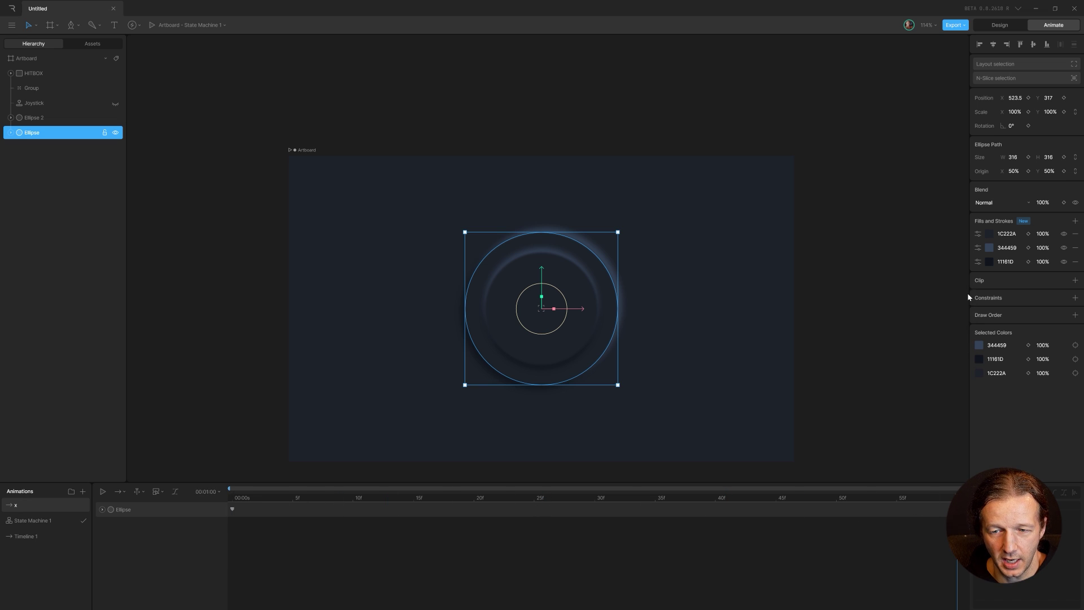
click(978, 261)
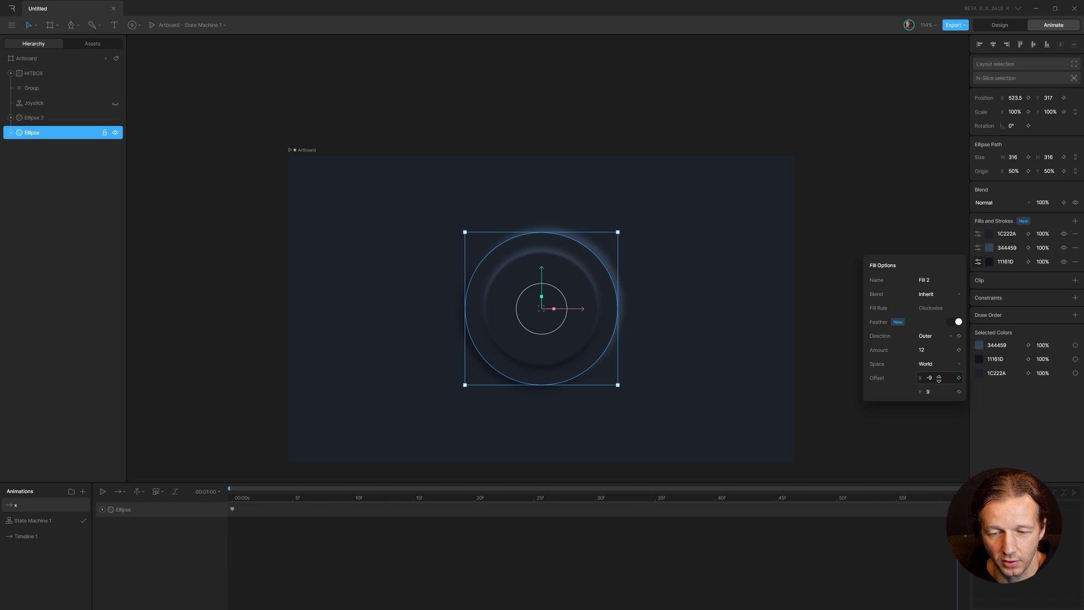
click(939, 379)
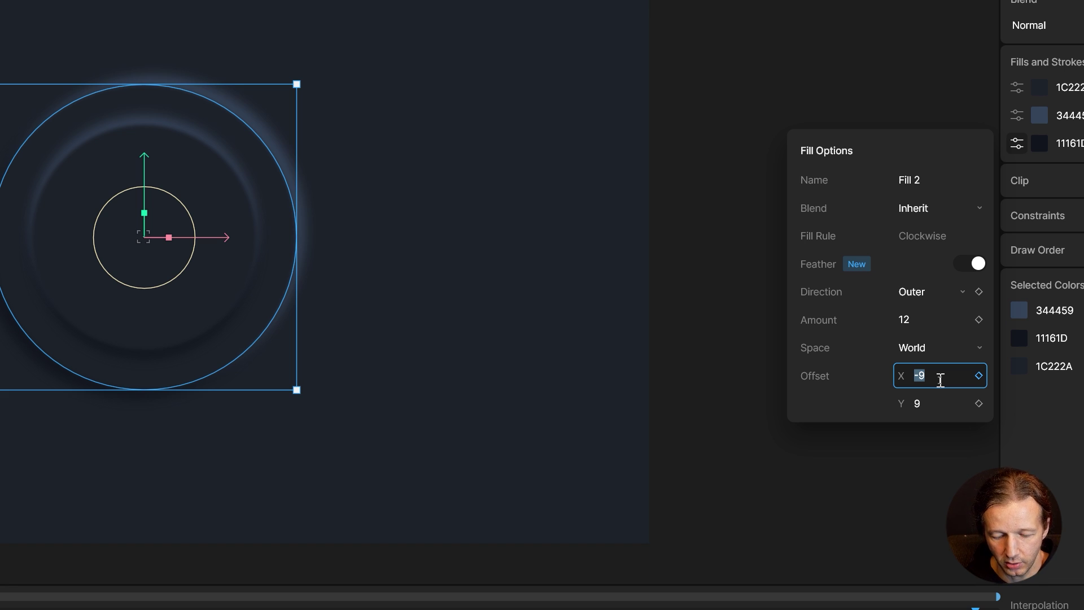
text(9)
key(Return)
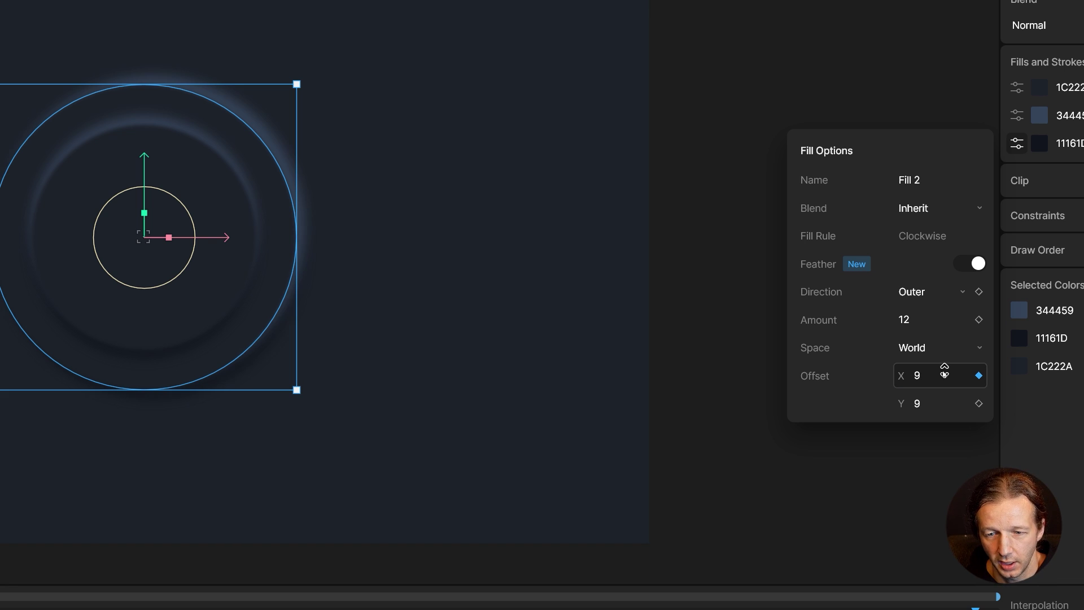
click(1017, 115)
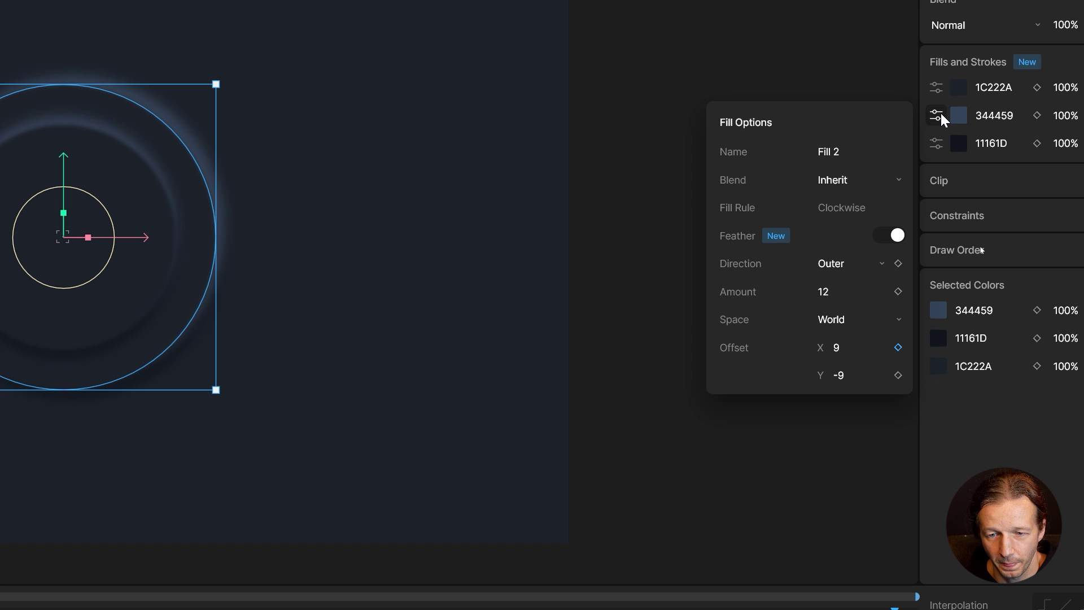
click(866, 373)
click(863, 350)
text(-0)
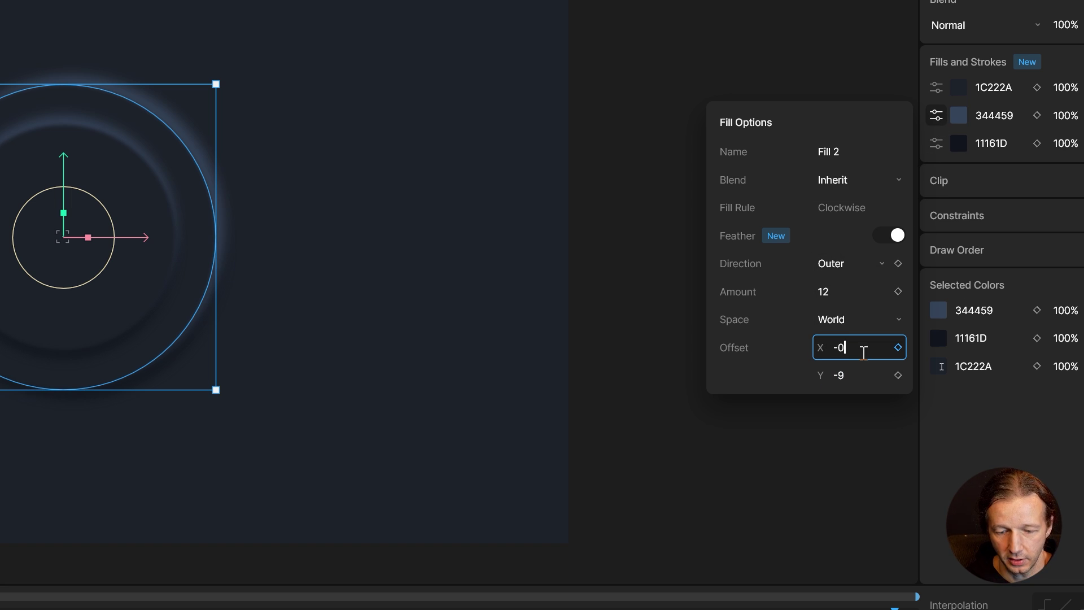
key(BackSpace)
text(9)
click(789, 357)
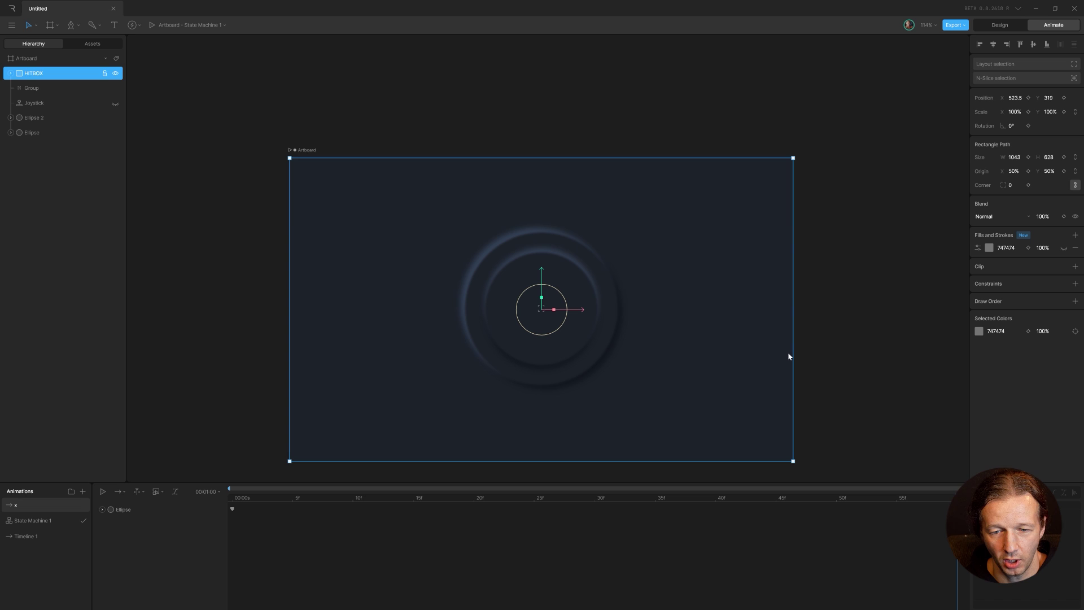
Step: Scrub through the x animation to preview it, then return to the start
drag(872, 498, 450, 503)
drag(752, 501, 808, 515)
click(245, 515)
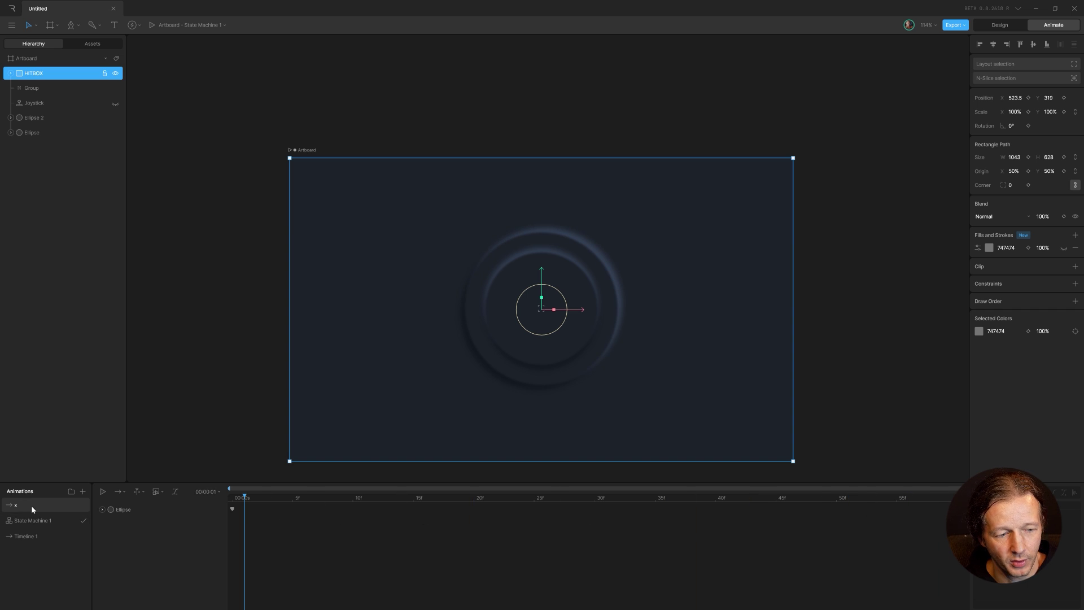
Step: Add another timeline animation named y
click(83, 491)
click(96, 512)
double_click(33, 507)
text(y)
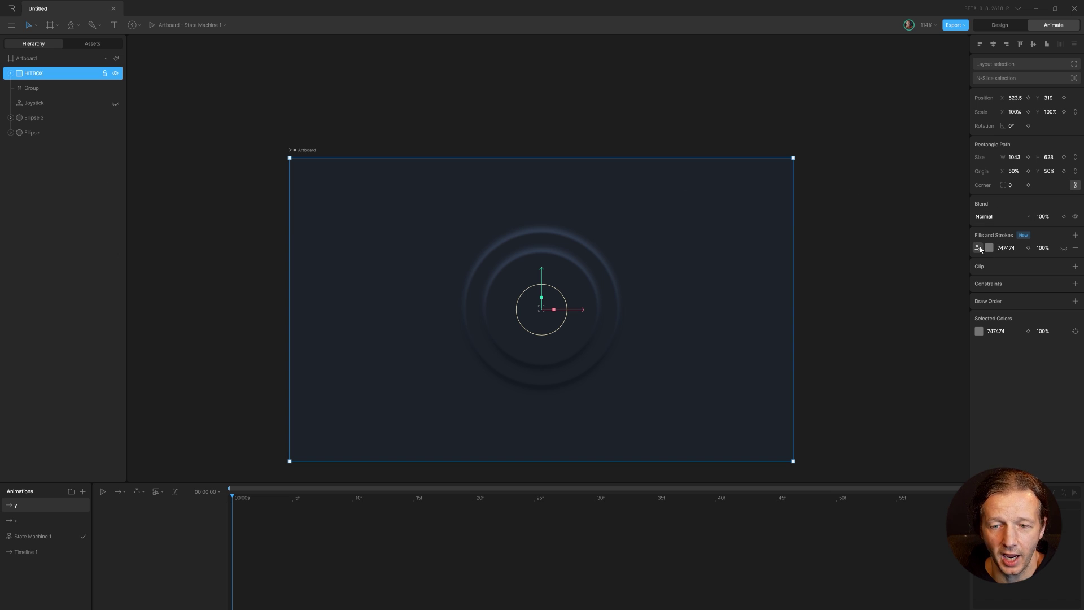
Step: At frame 0, key the Ellipse fill's feather Offset Y at -9
click(47, 132)
click(978, 248)
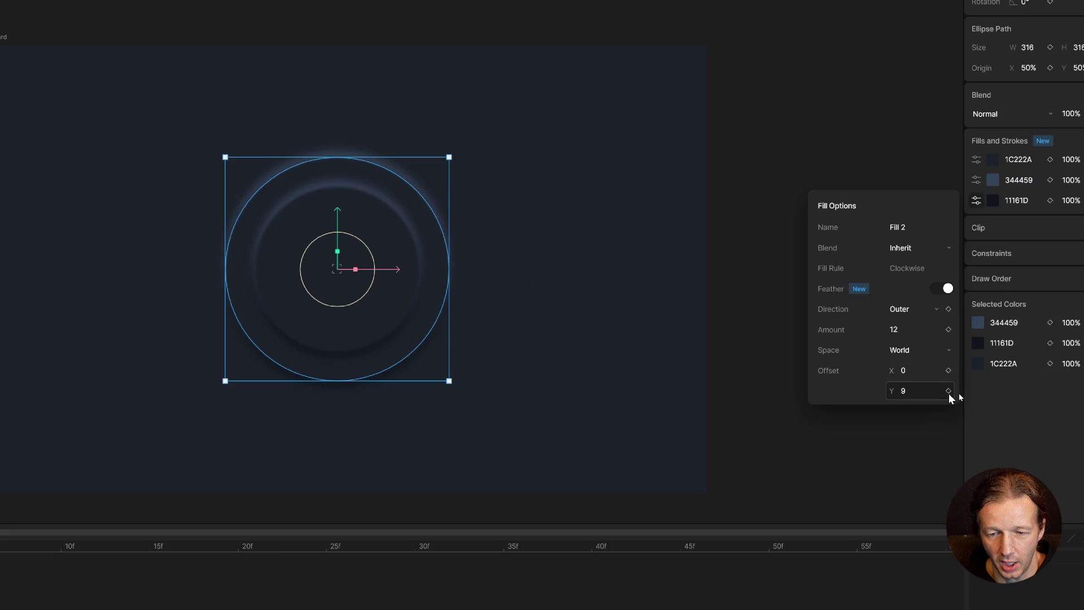
text(-9)
key(Return)
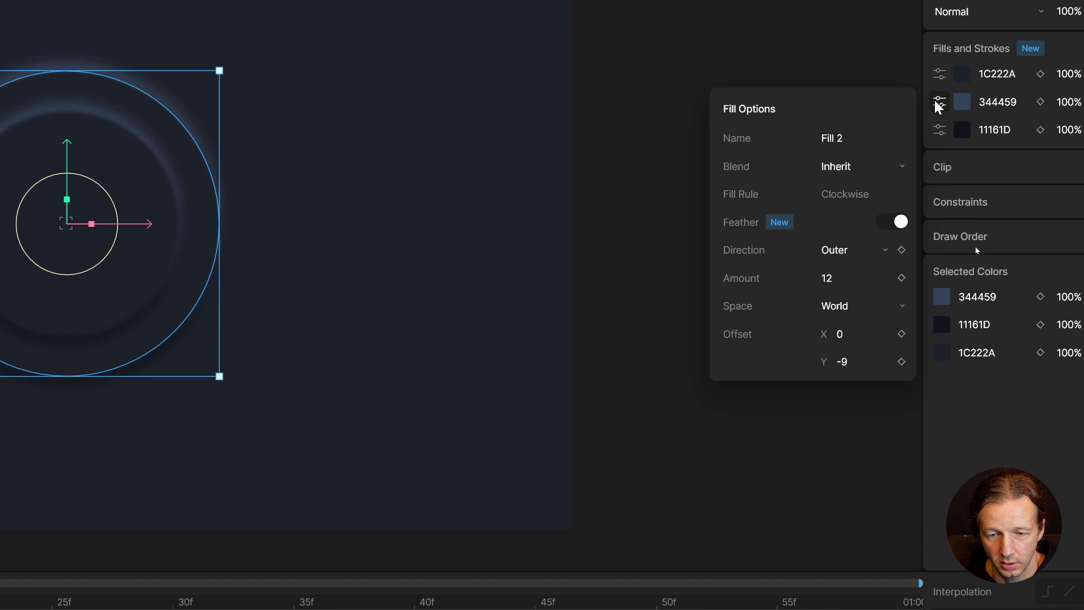
click(901, 362)
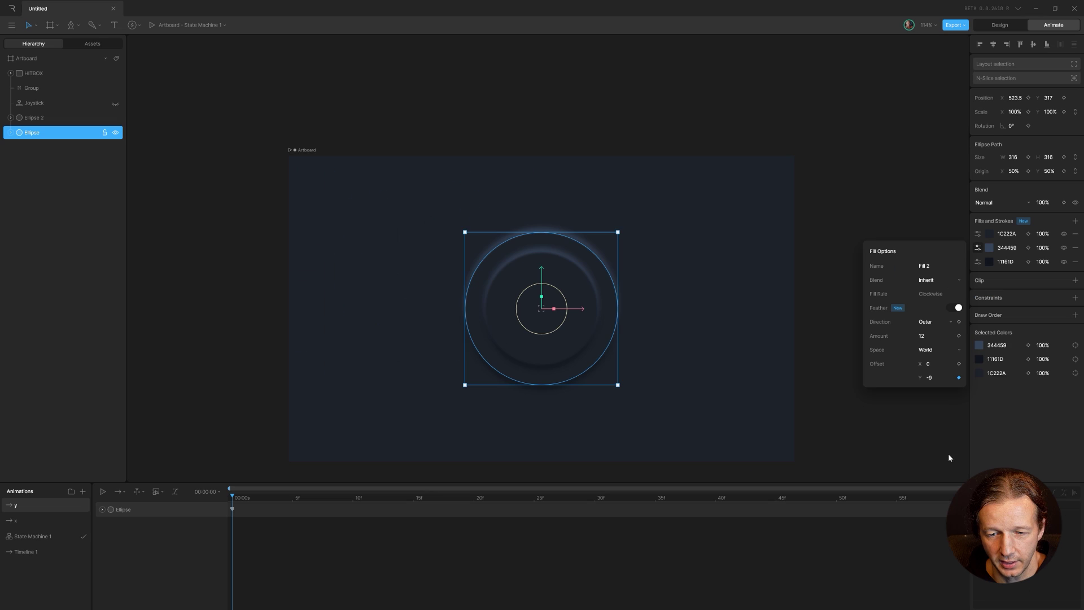
Step: At the end of the timeline, key the fill's Offset Y value and close the fill settings
click(943, 497)
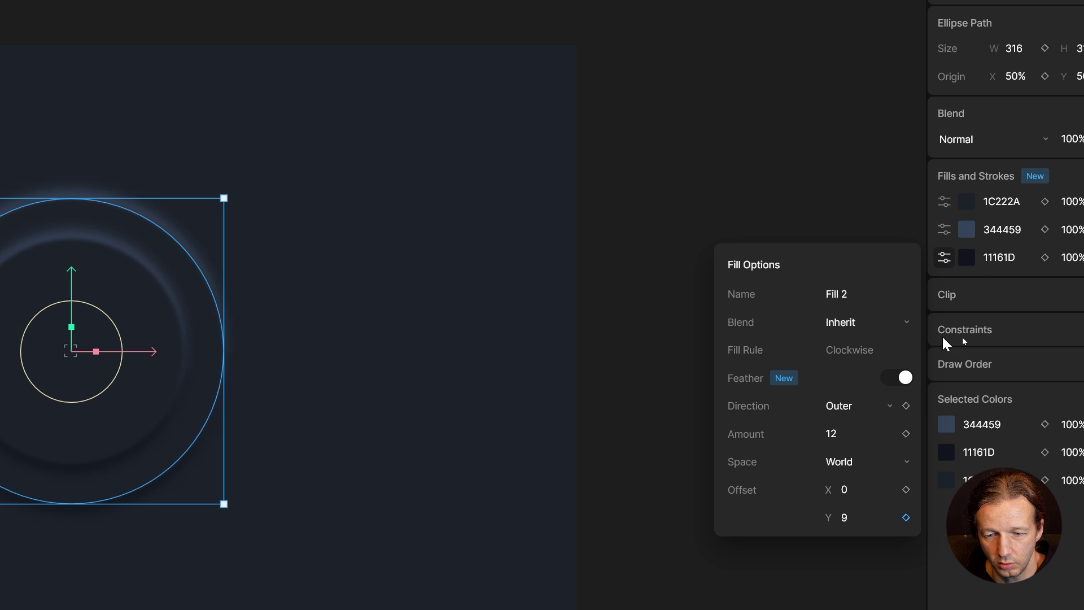
click(879, 519)
text(-9)
key(Return)
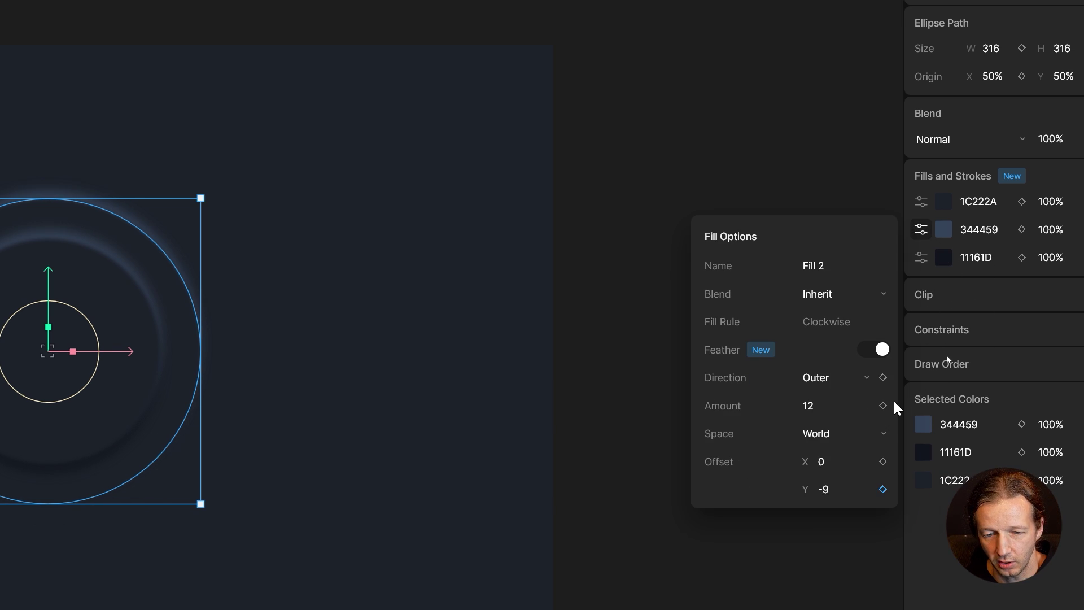
click(844, 490)
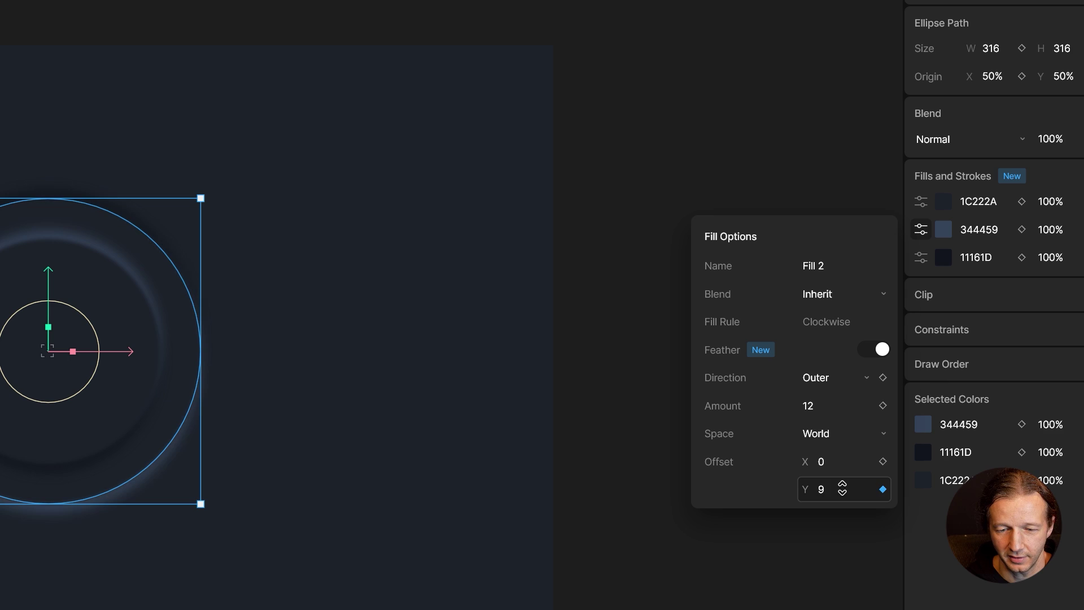
click(582, 407)
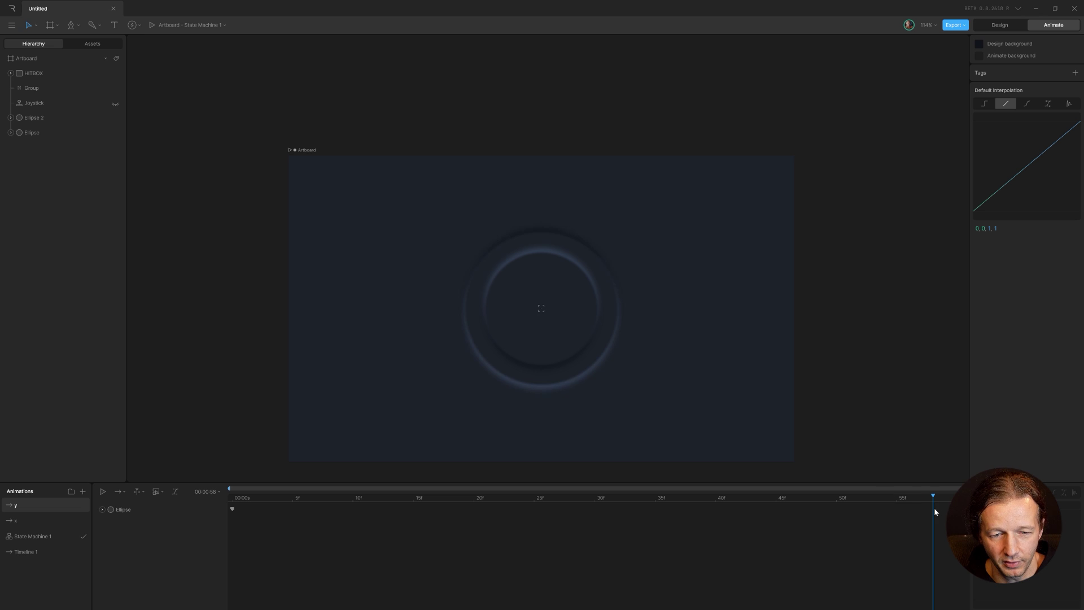
Step: Add a listener to State Machine 1 targeting HITBOX with a Pointer Move event
click(39, 540)
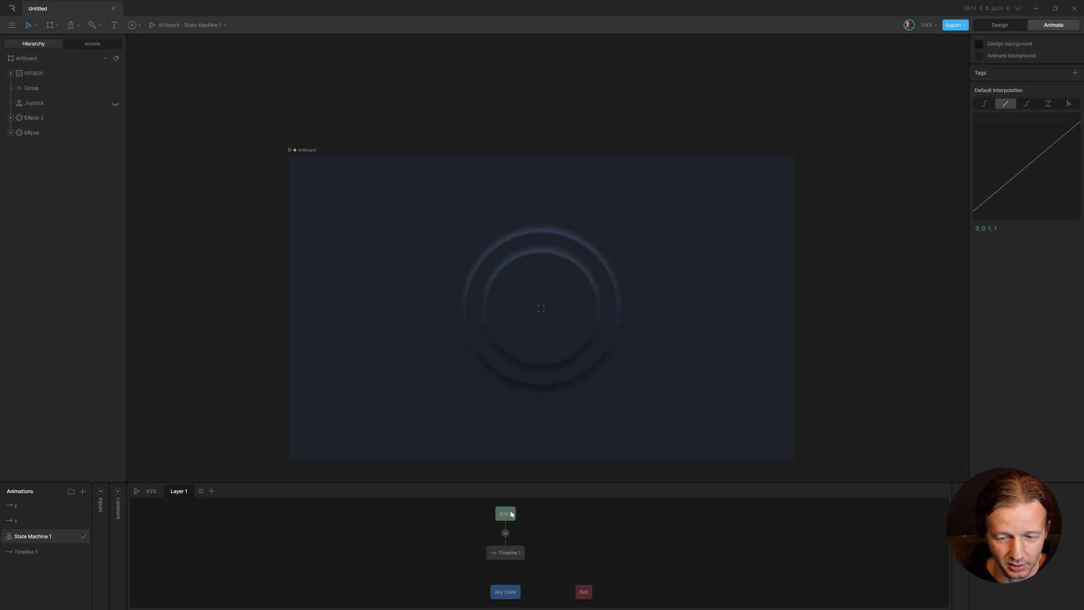
click(118, 491)
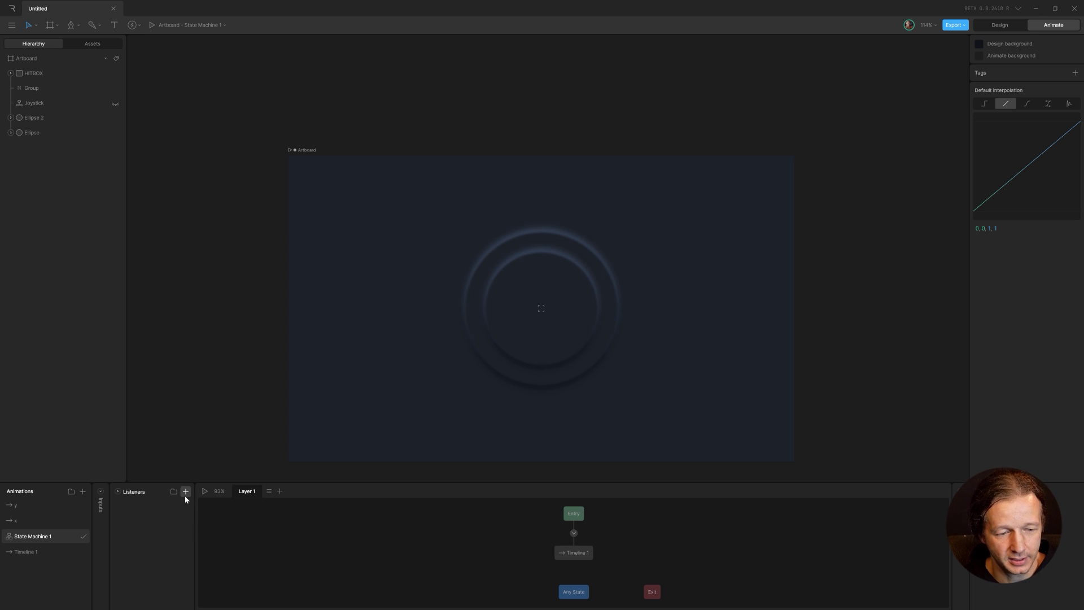
click(186, 492)
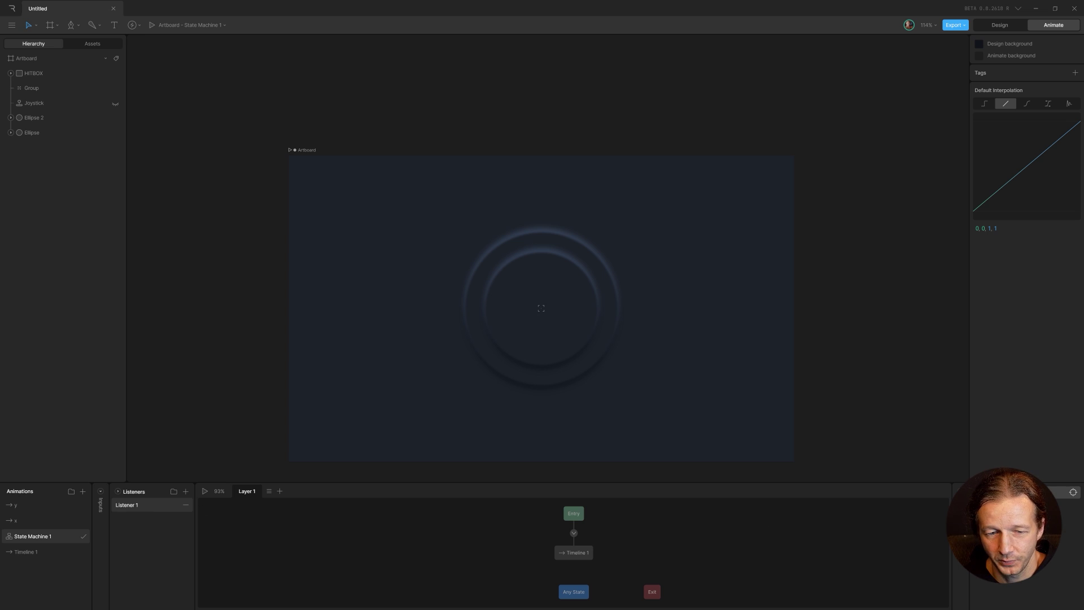
click(1073, 492)
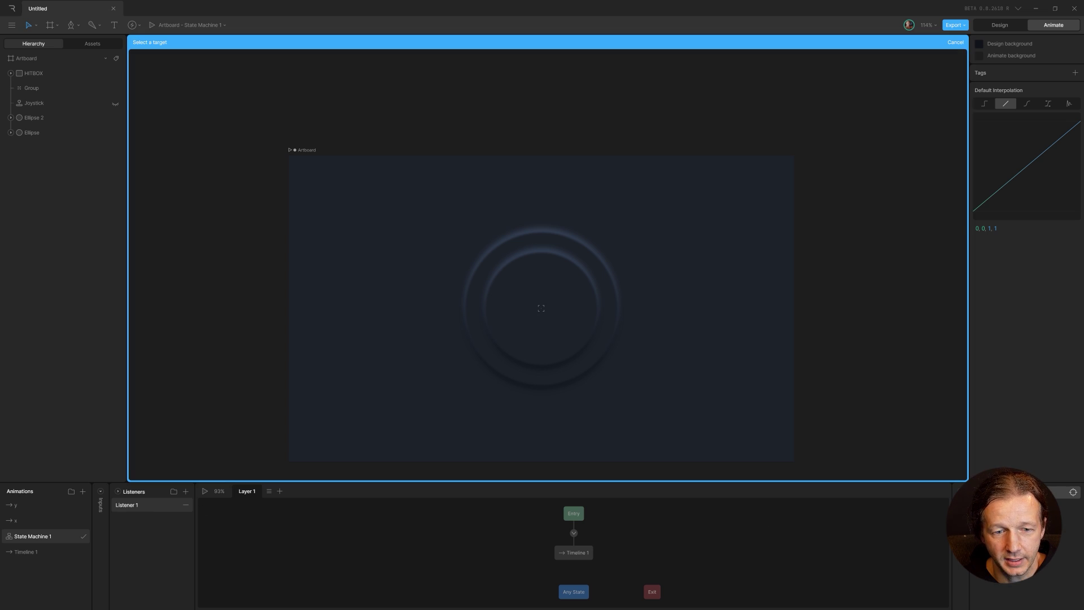
click(38, 76)
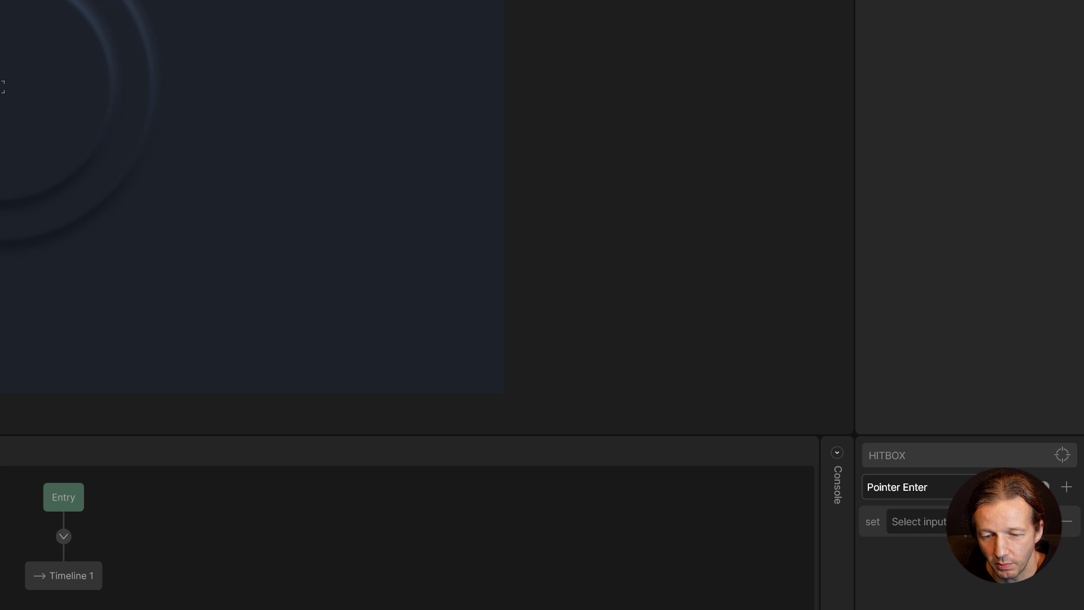
click(994, 487)
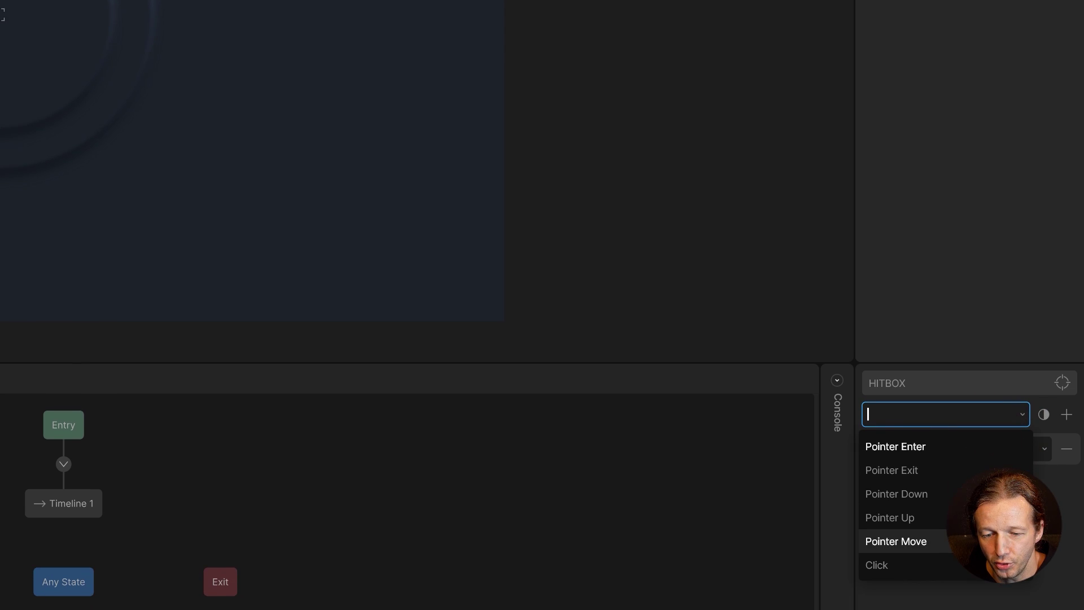
click(994, 609)
Step: Replace the listener's empty input action with an Align Target action and pick its target object
click(1066, 448)
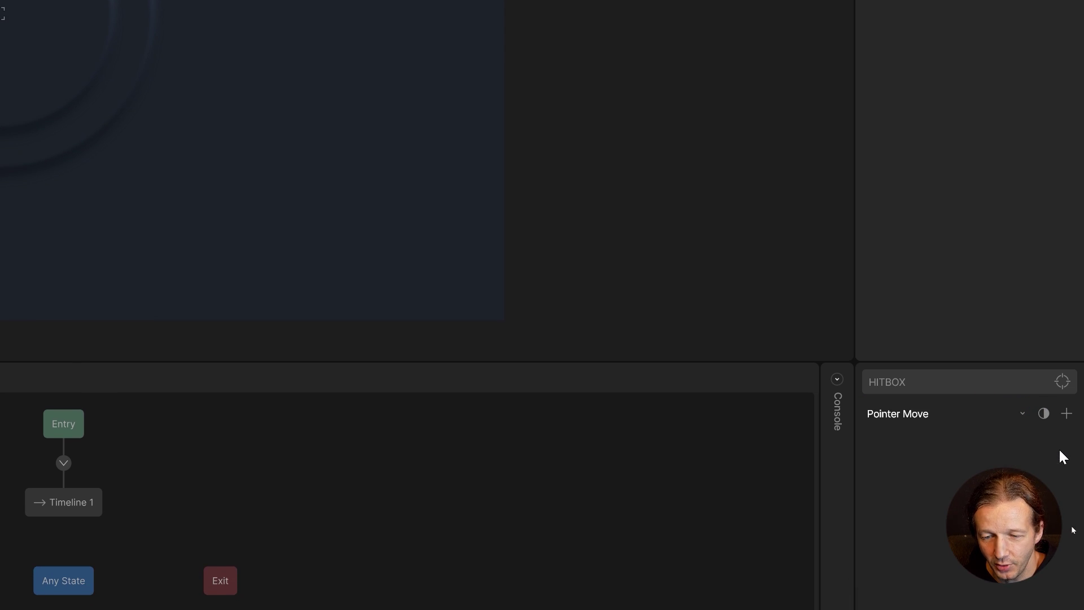
click(1064, 422)
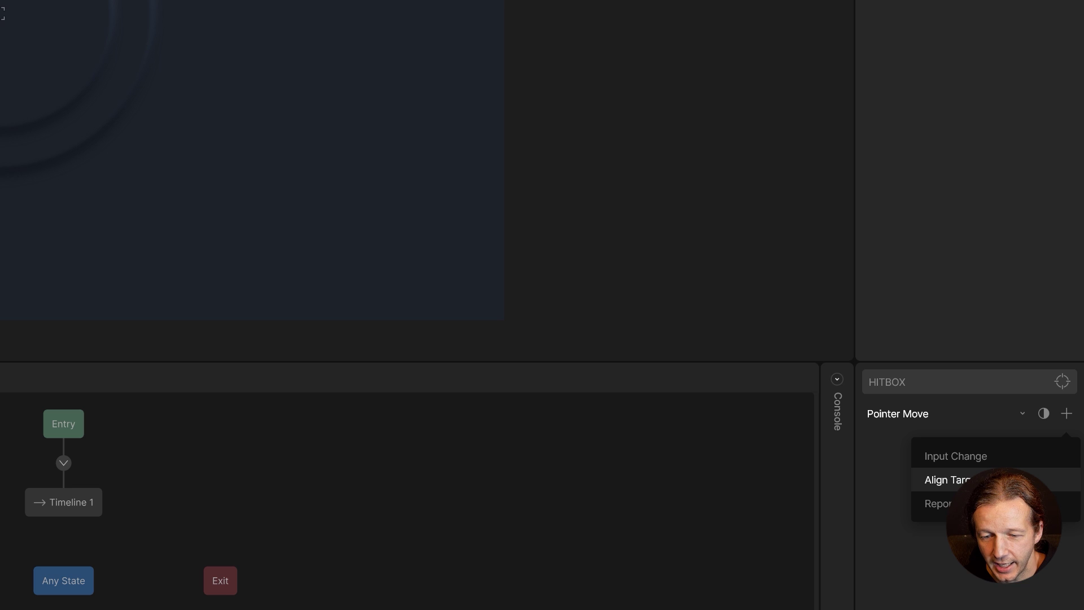
click(963, 479)
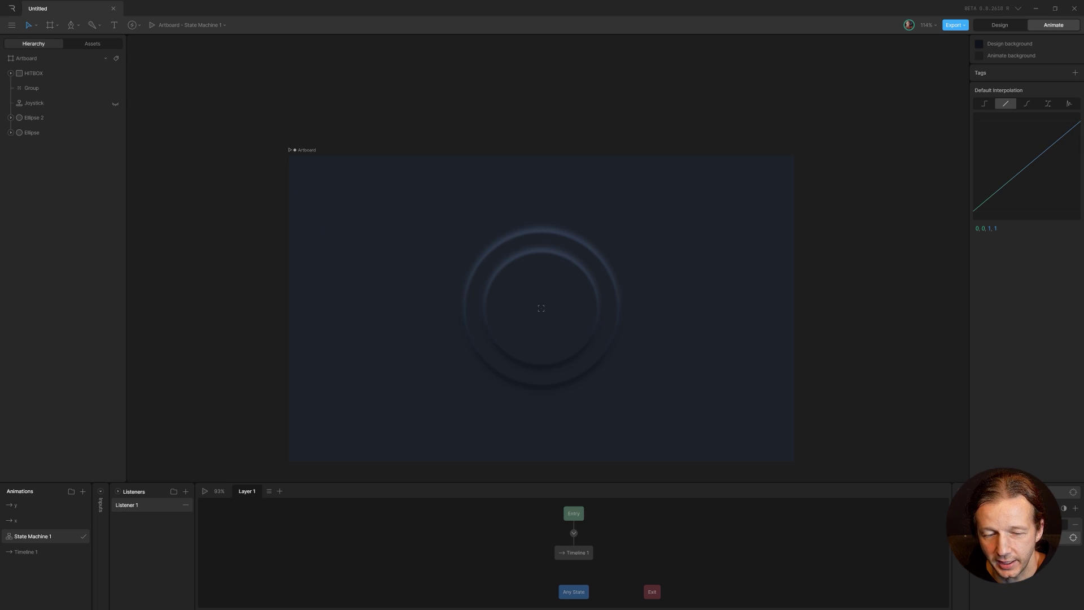
click(1074, 537)
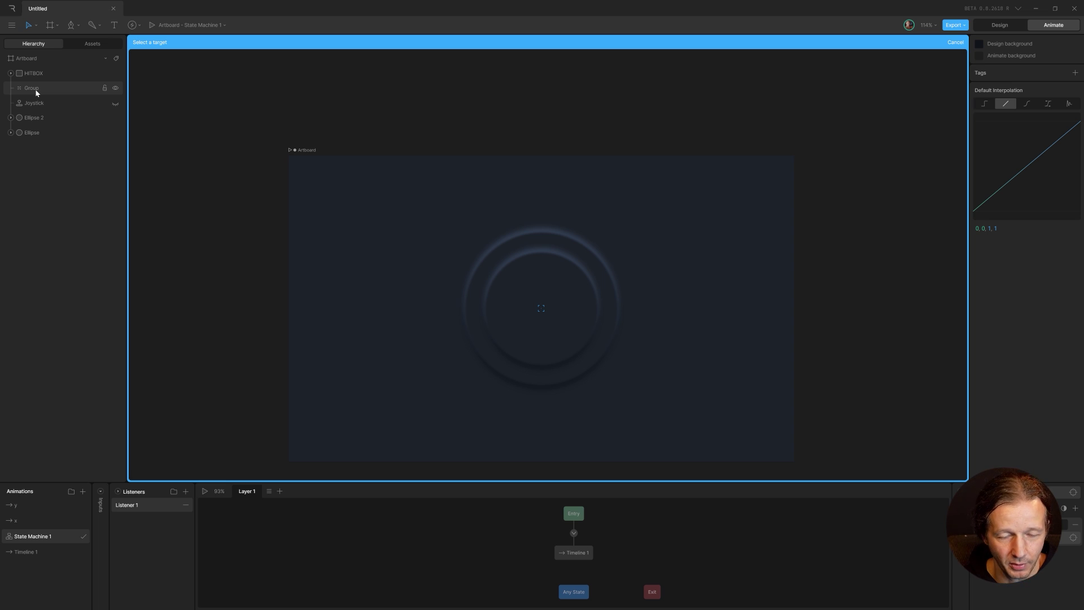
click(33, 73)
key(Escape)
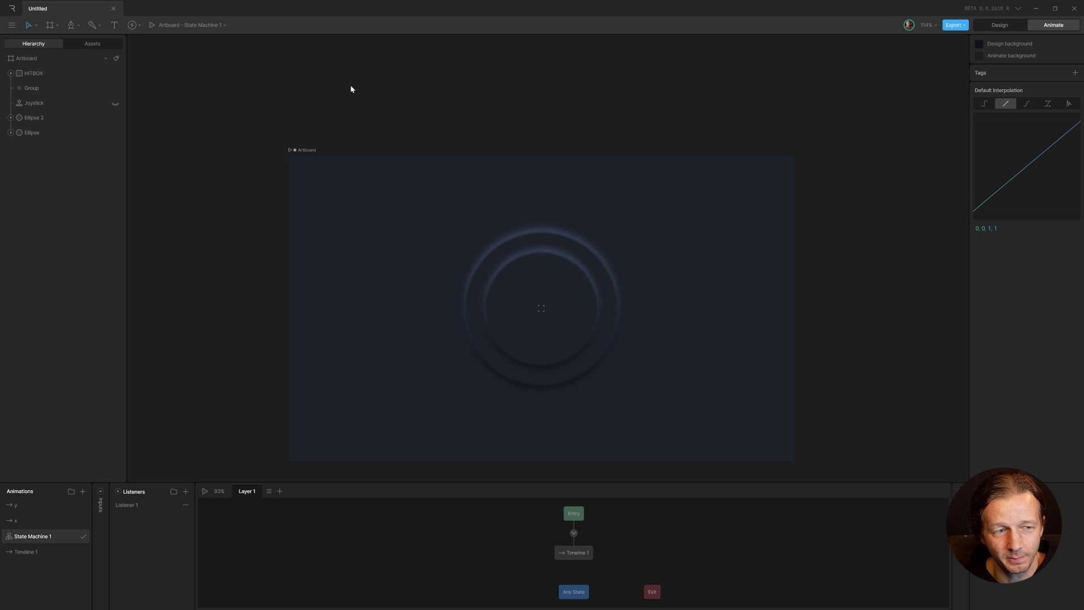
Step: Set the Joystick's X Axis to x and Y Axis to y, test-play it, then invert X
click(49, 104)
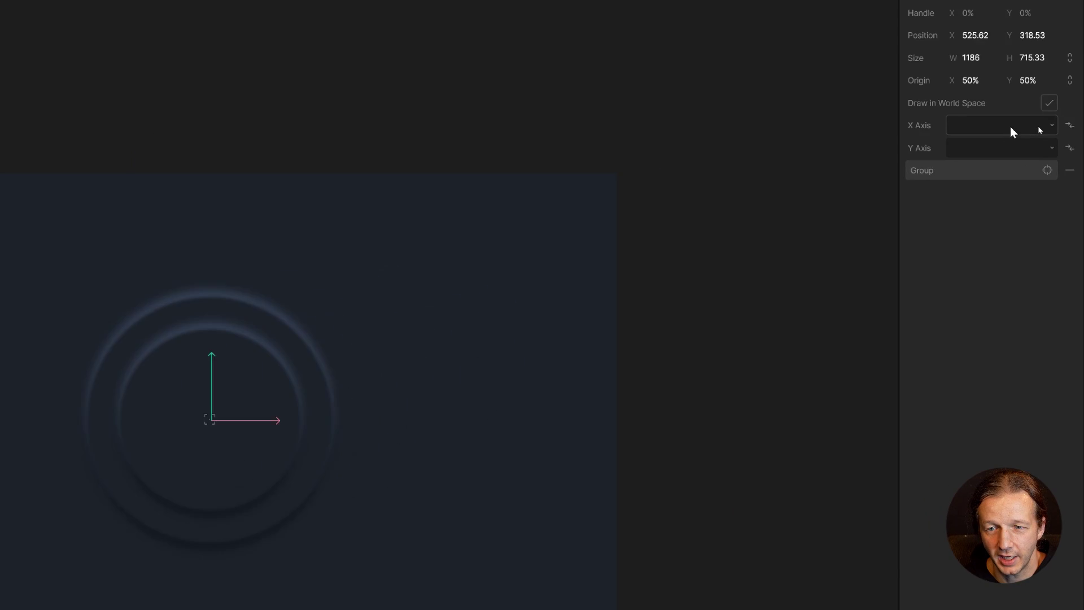
click(1041, 126)
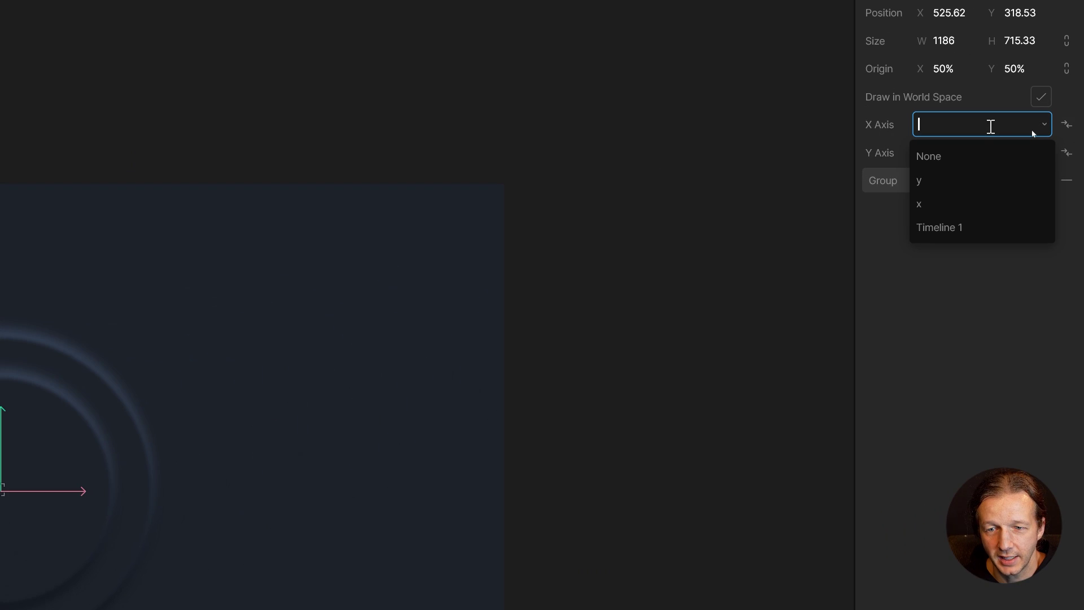
click(963, 204)
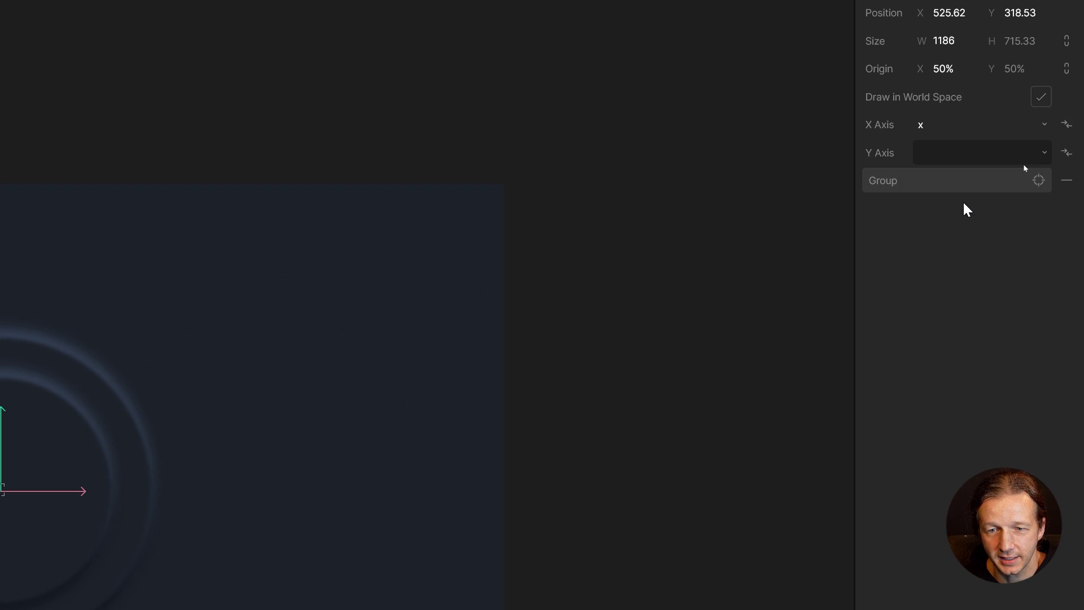
click(934, 152)
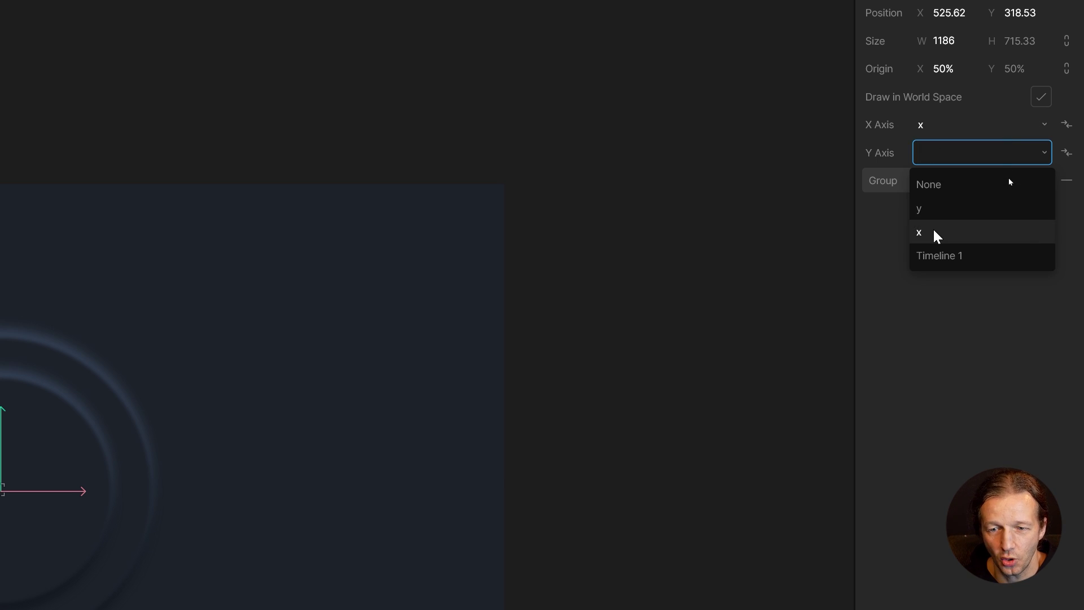
click(933, 208)
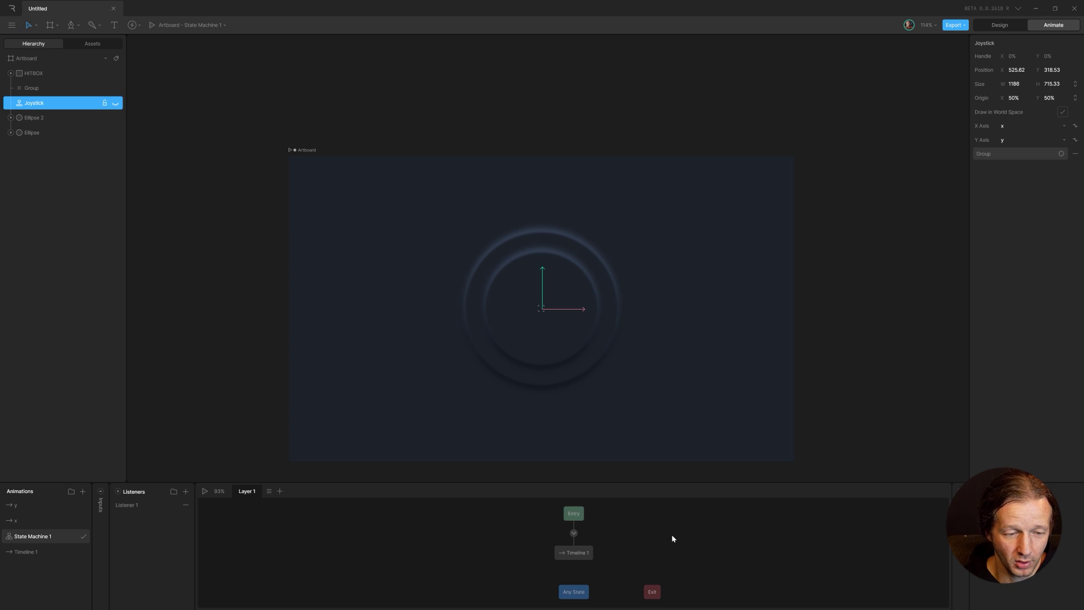
key(space)
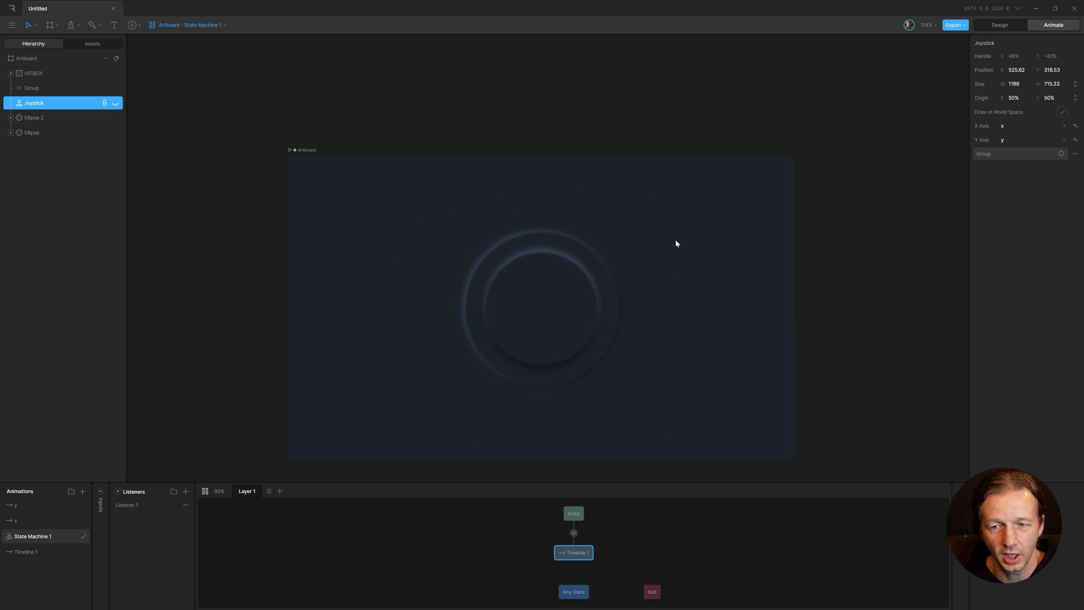
click(1076, 126)
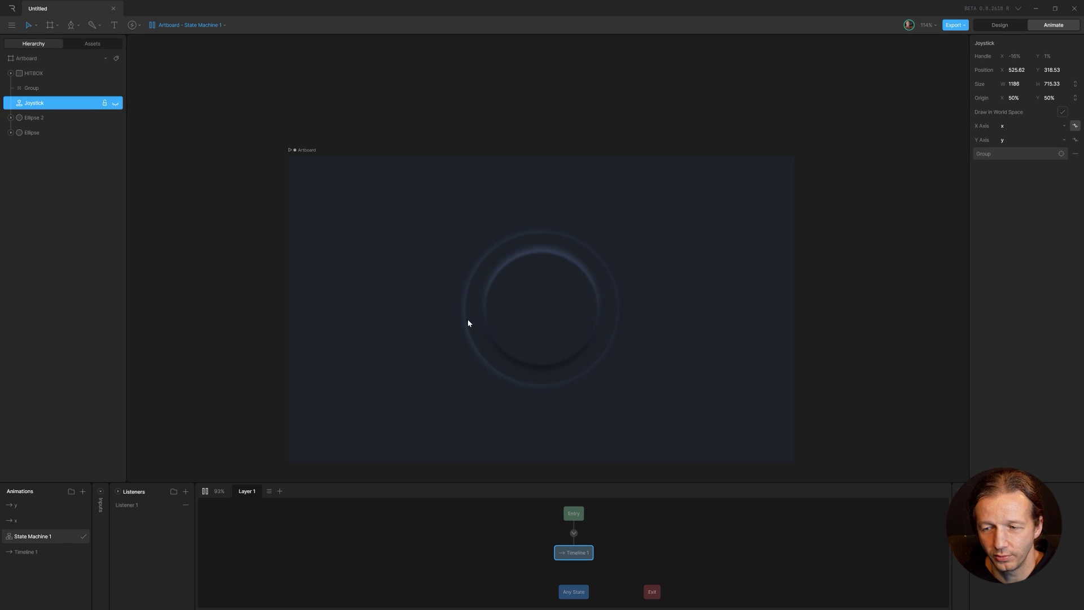
Step: In the x animation, key the Ellipse at X 500 at the start and X 550 at the end
click(30, 512)
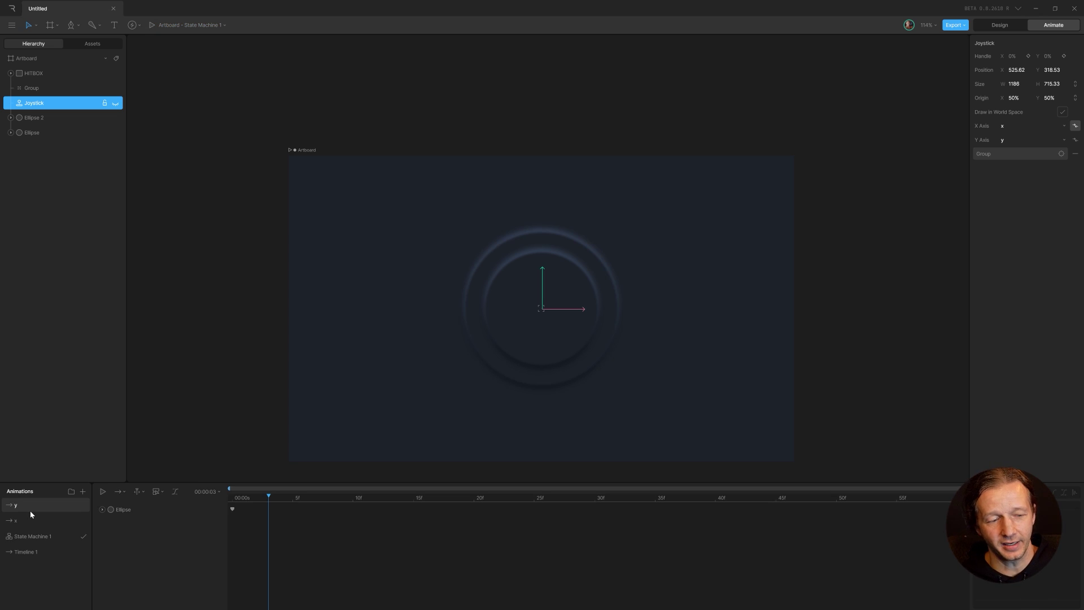
click(32, 516)
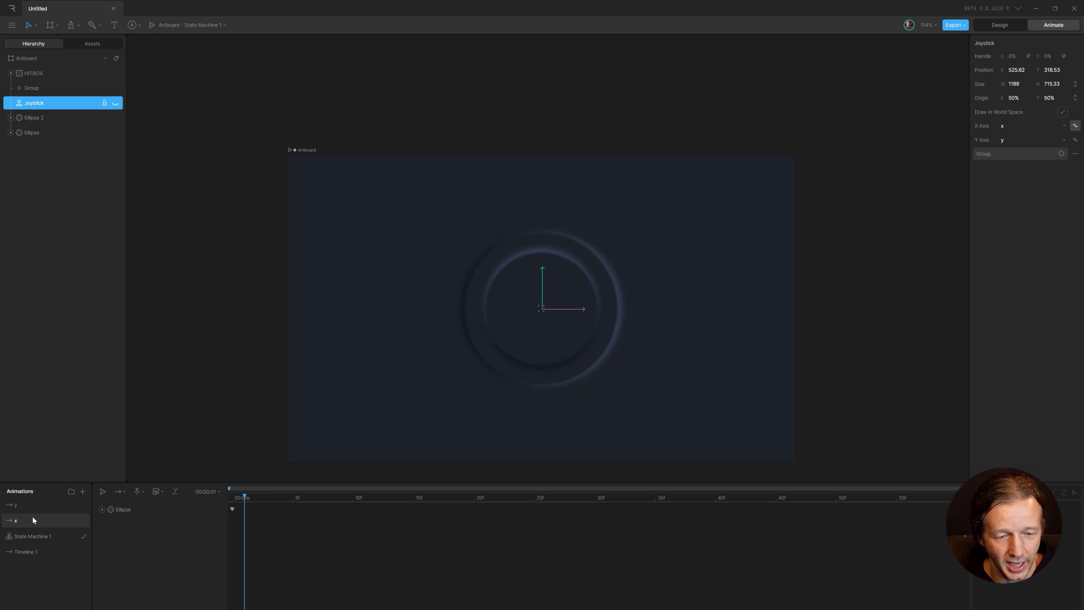
drag(247, 503, 227, 501)
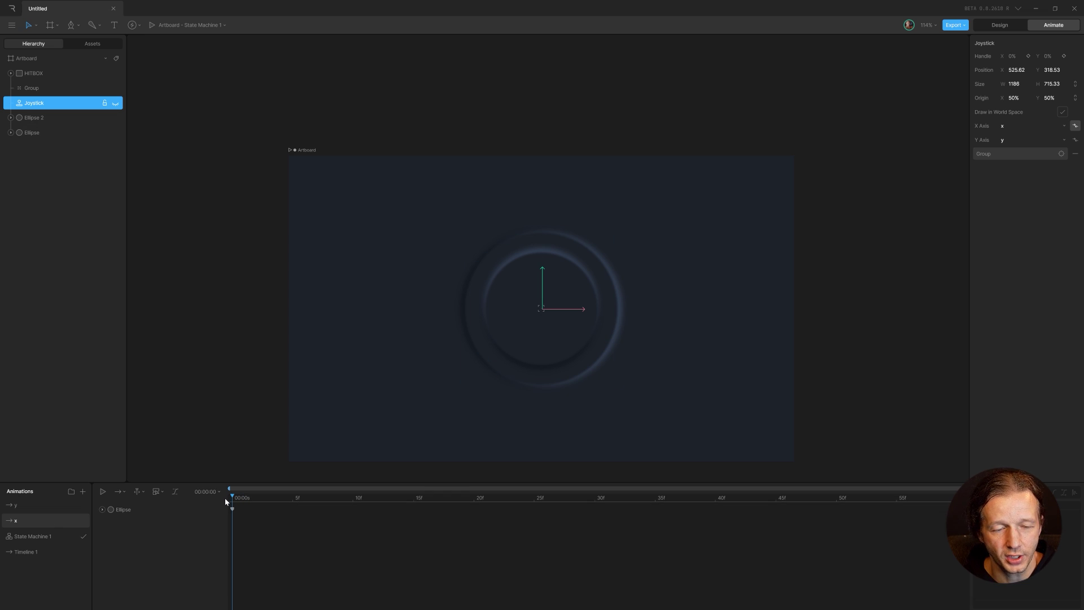
click(29, 135)
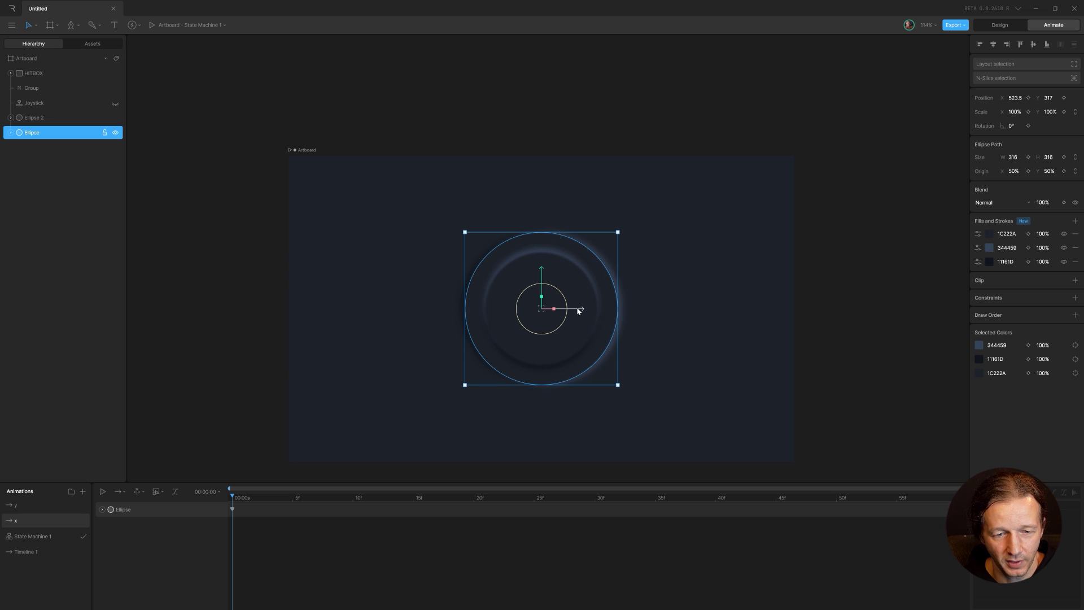
drag(576, 308, 566, 308)
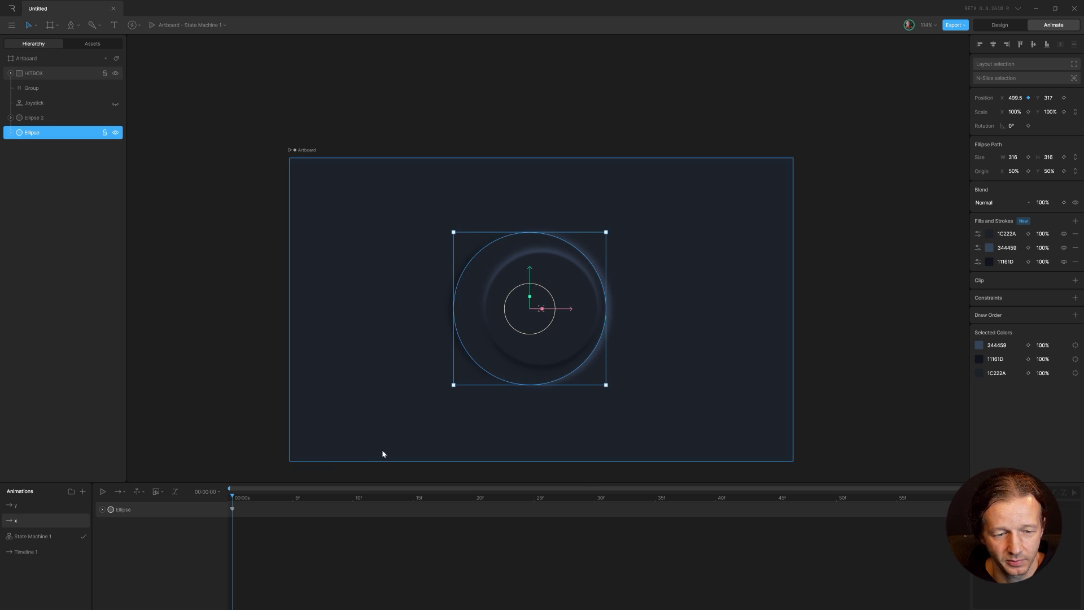
drag(293, 497, 957, 496)
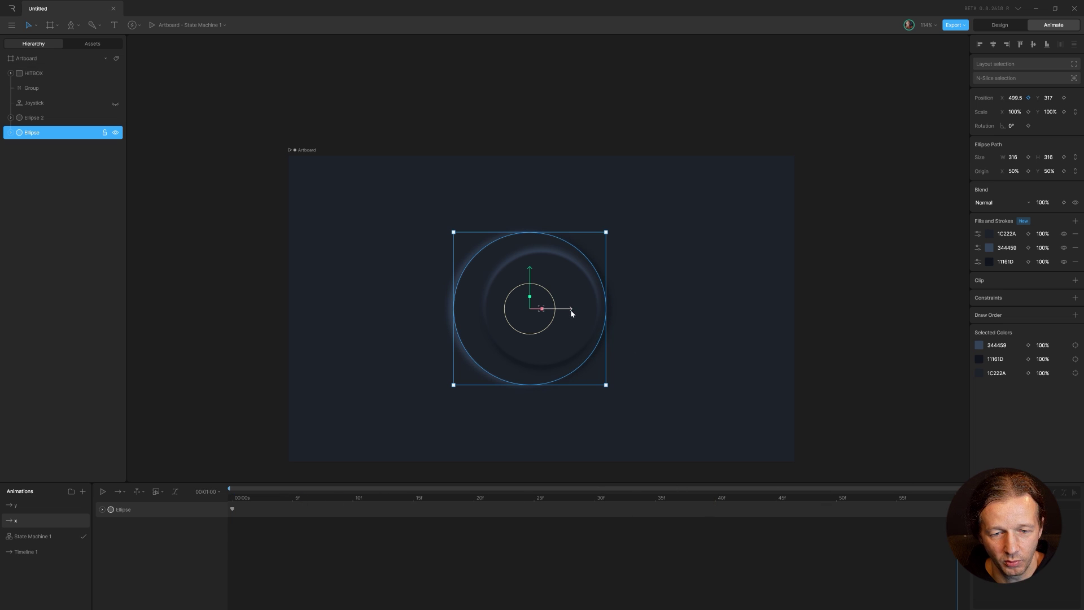
drag(571, 309, 596, 309)
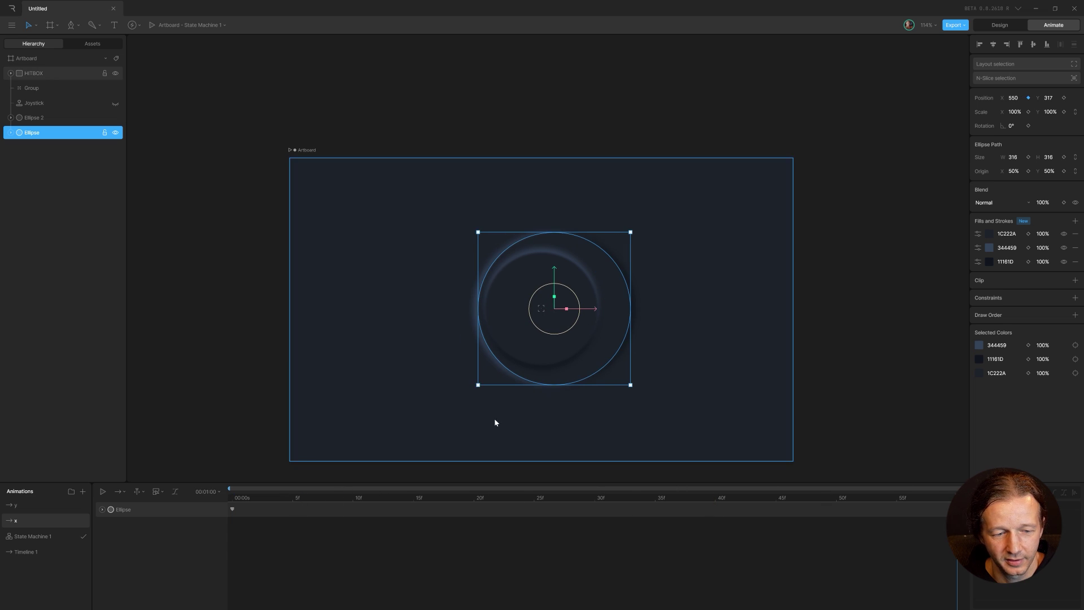
Step: In the y animation, key the Ellipse lowered to Y 337 at the start and raised at the end
click(34, 505)
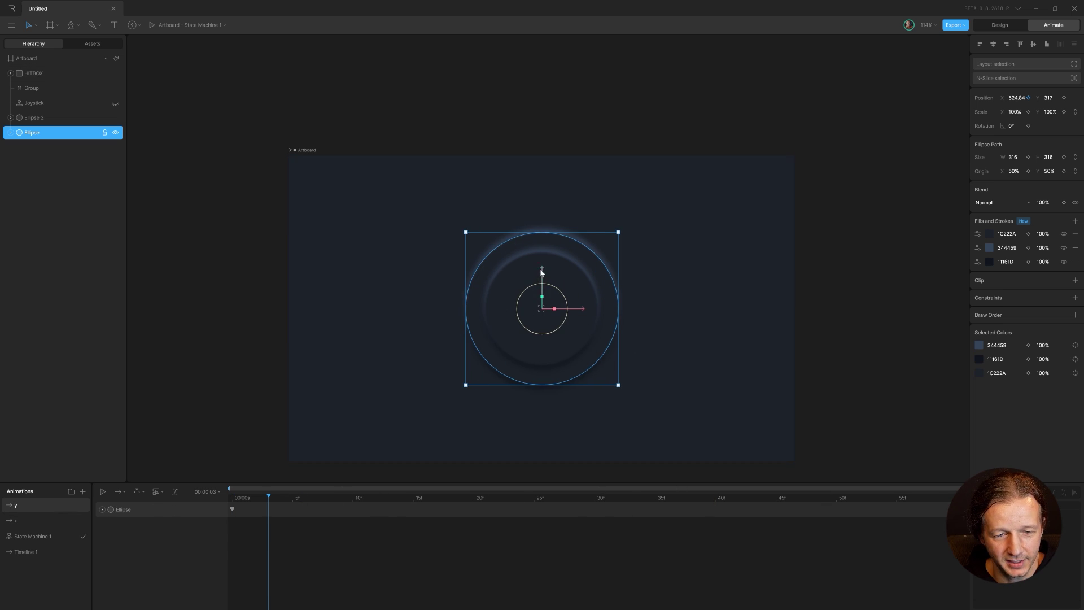
drag(542, 273, 543, 285)
key(ctrl+z)
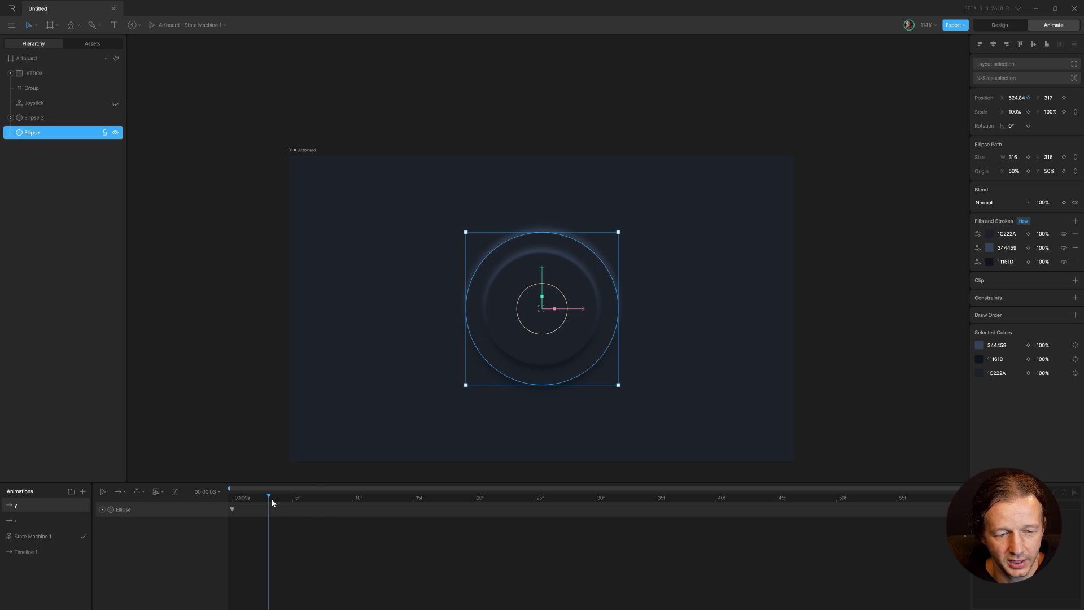
drag(270, 497, 229, 496)
drag(543, 272, 542, 283)
drag(419, 497, 957, 497)
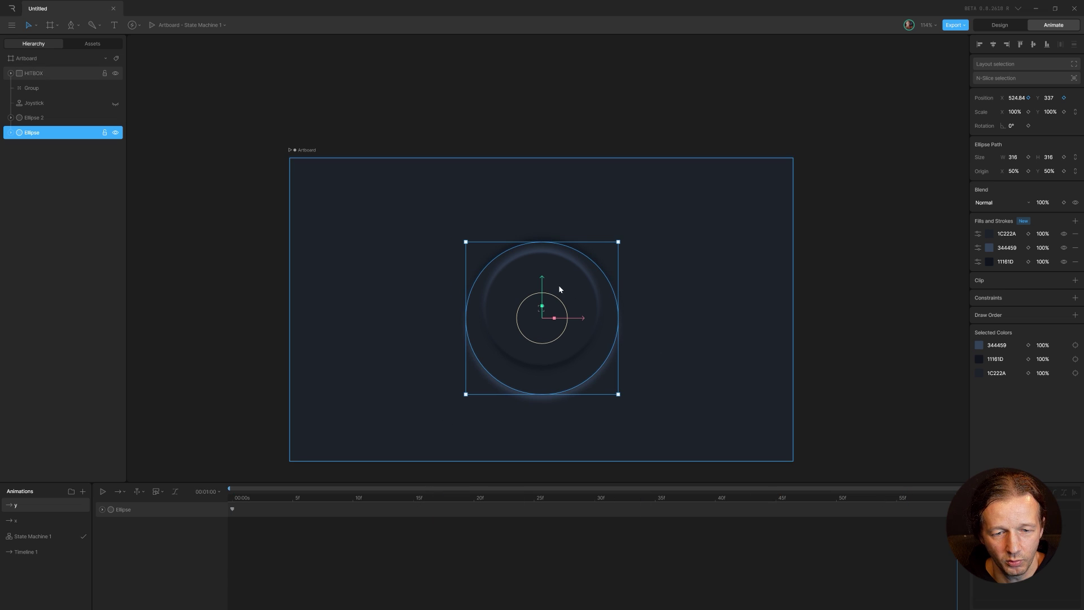
drag(543, 276, 545, 265)
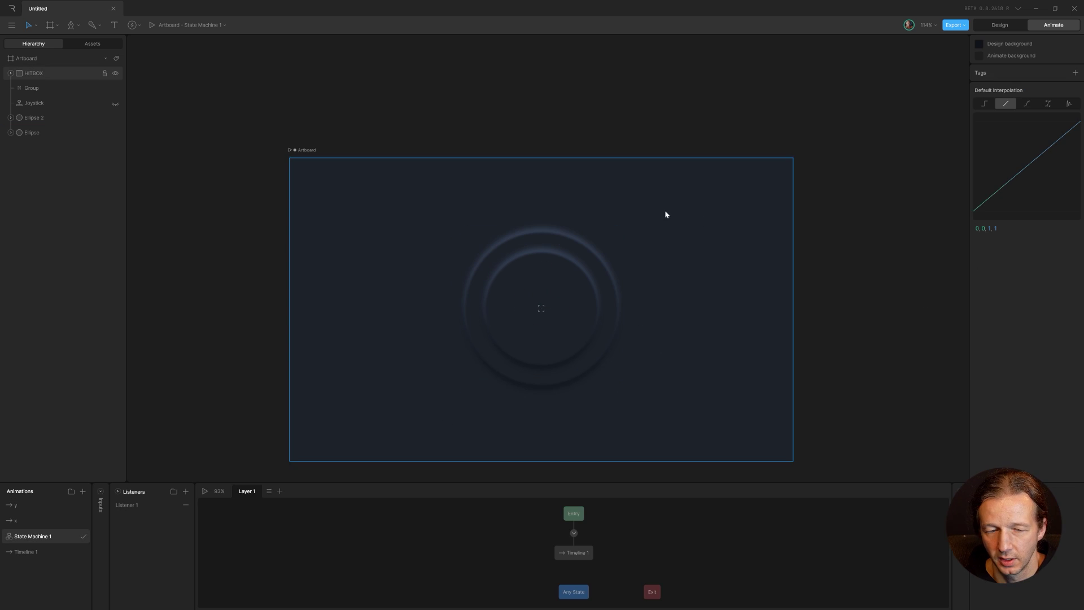
Step: Select HITBOX and play State Machine 1 to test the joystick
click(491, 208)
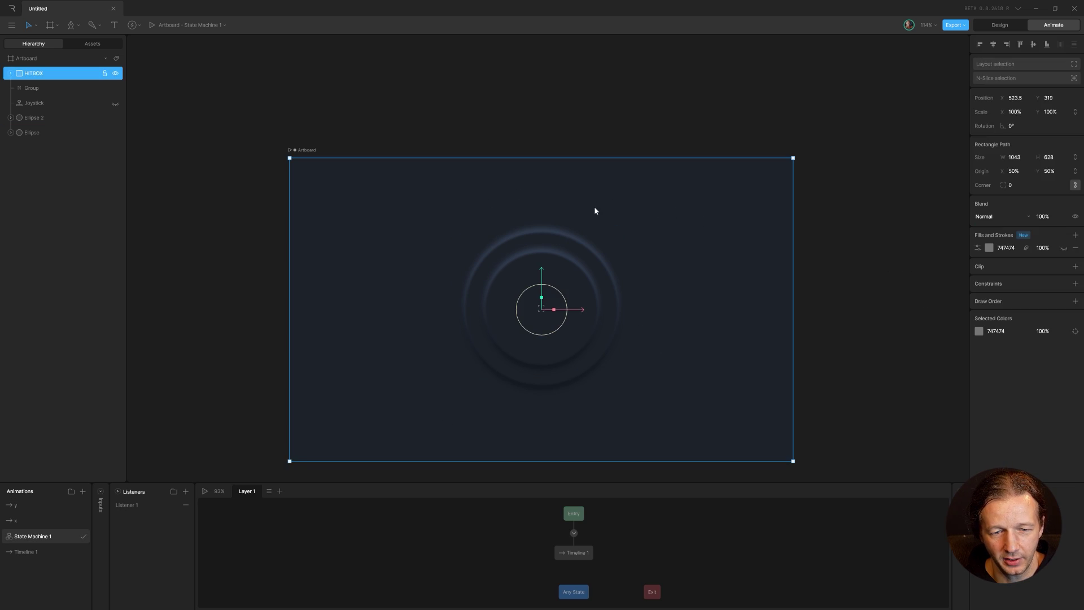
key(space)
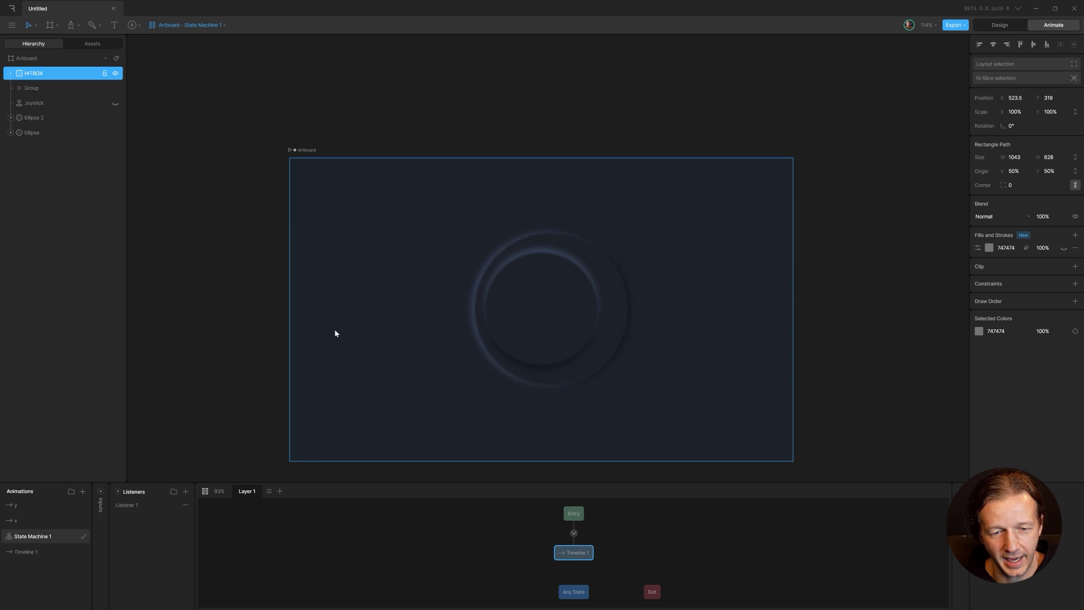